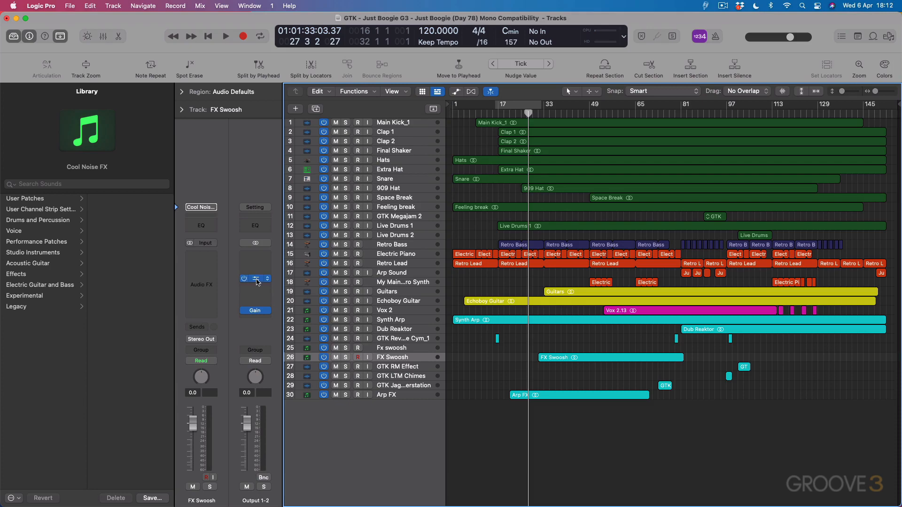
- Turn on the cycle range from bar 17 to bar 33
click(256, 280)
click(287, 134)
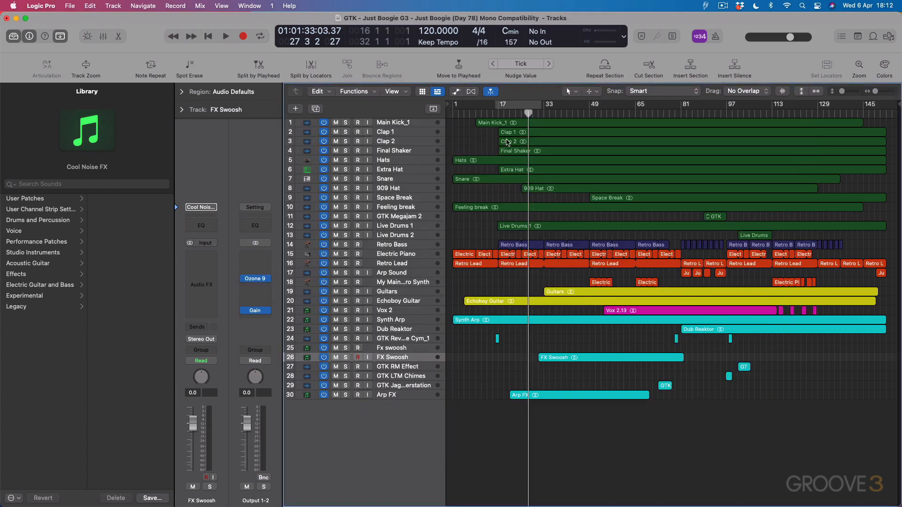
drag(499, 108, 544, 114)
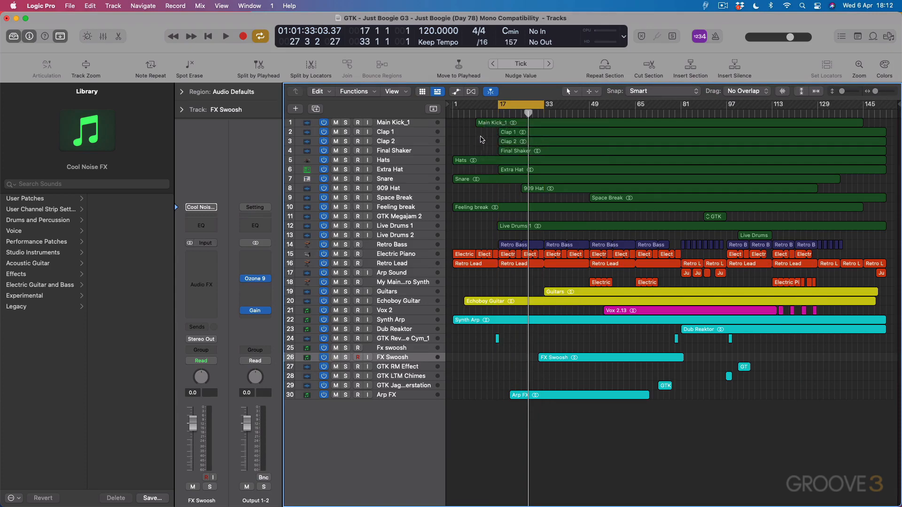
- Look over the tracks' channel strips in the mixer, back to Main Kick_1, and return to the arrangement
key(x)
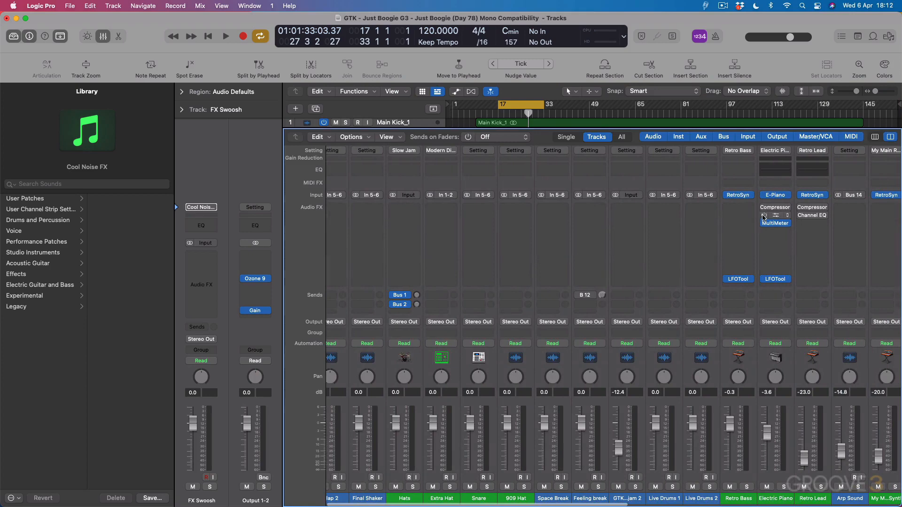
scroll(799, 277, left, 3)
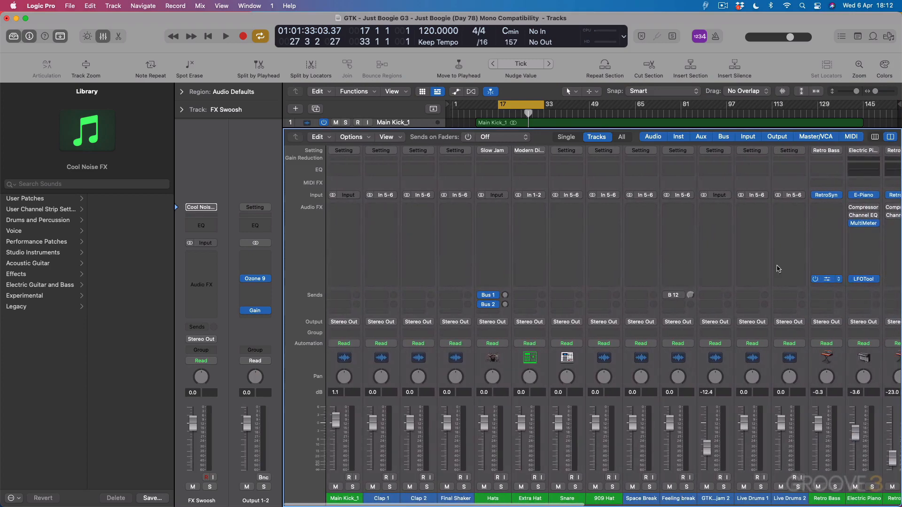
key(x)
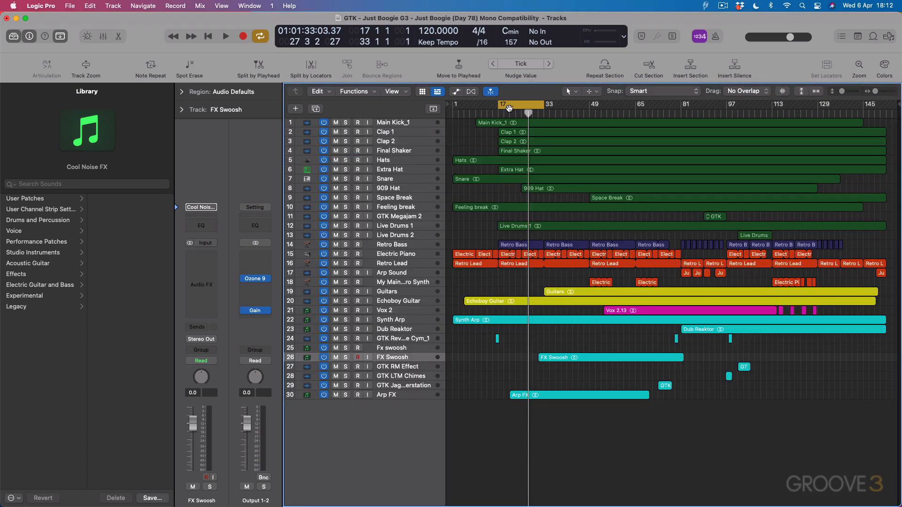
- Play the full mix from bar 17 with cycling switched off, and audition the section from bar 33
key(space)
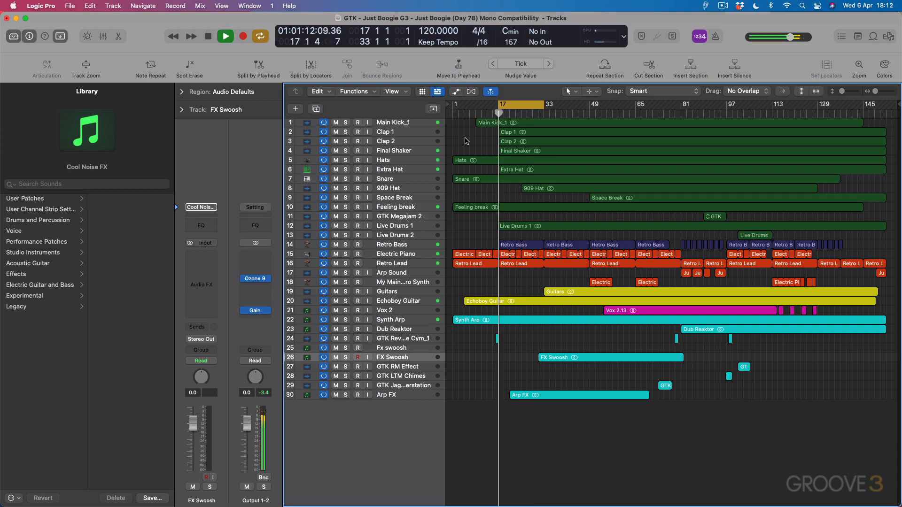
click(519, 111)
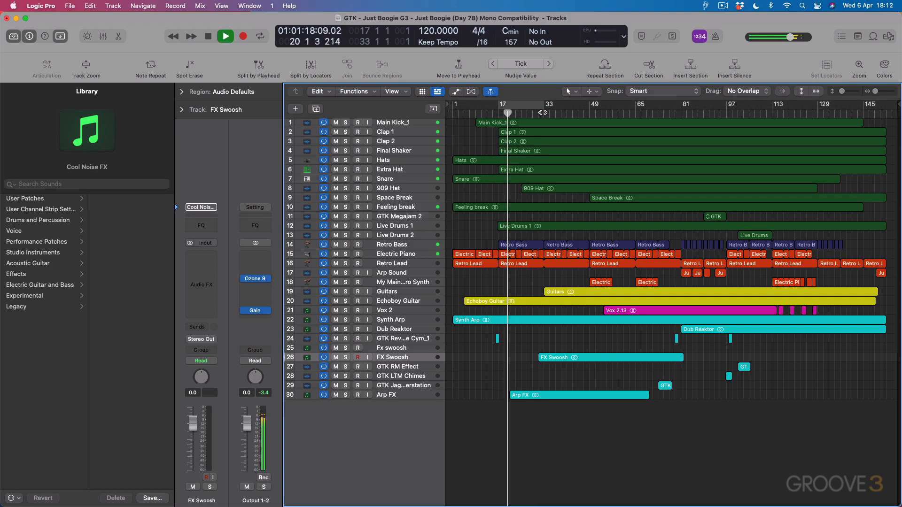
click(544, 112)
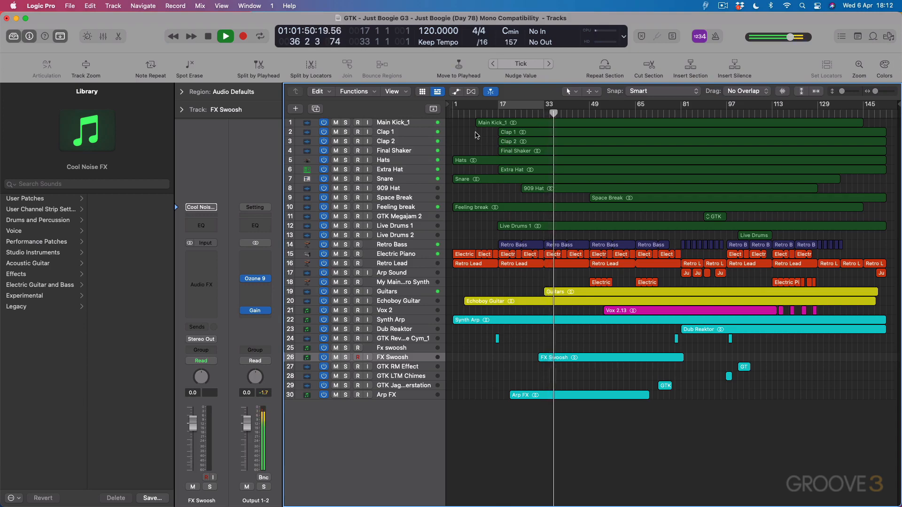
key(space)
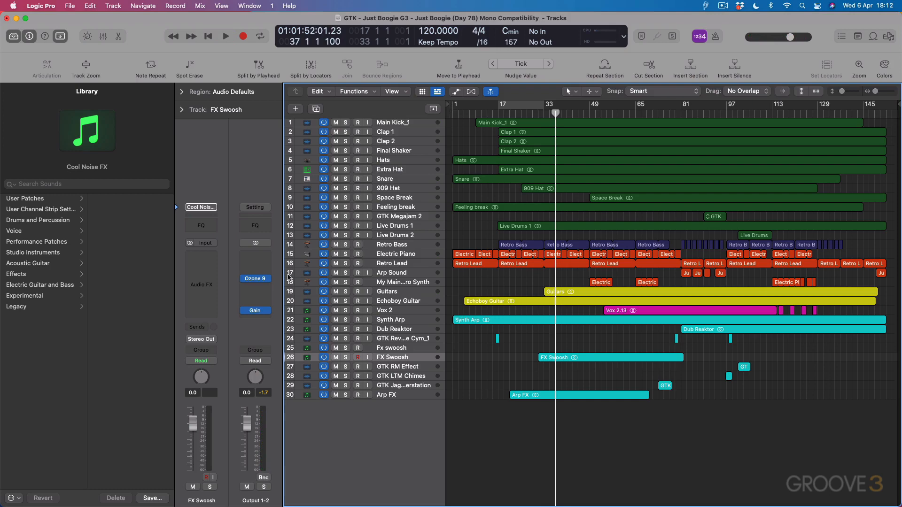
- Compare the mix in mono and stereo from about bar 33 with the Gain plug-in on Output 1-2, leaving Mono off
click(256, 311)
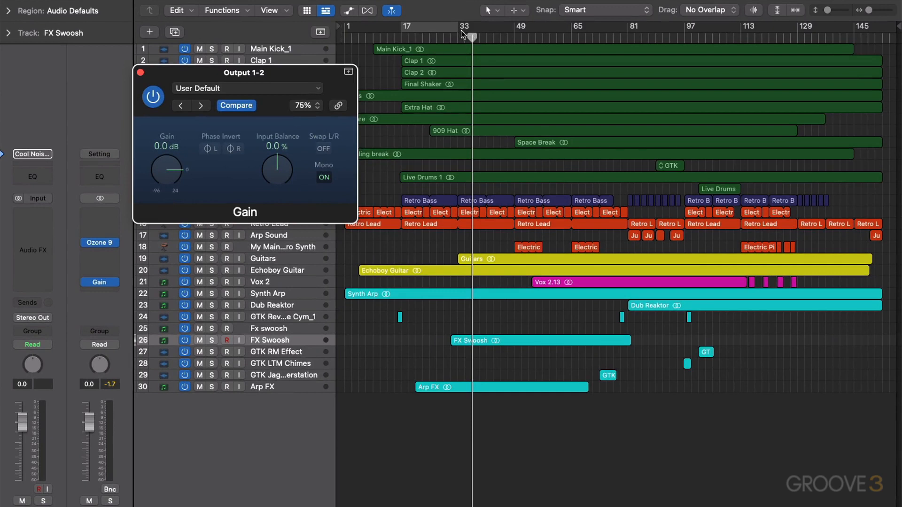
click(455, 39)
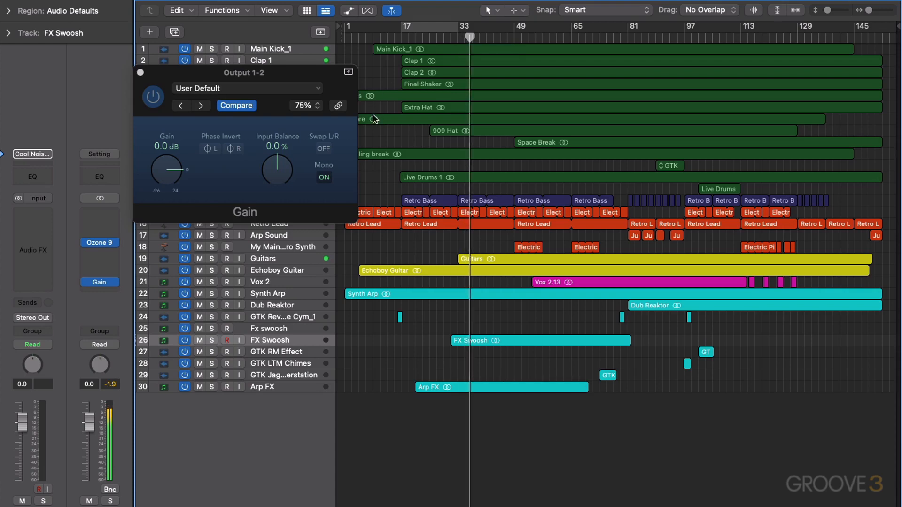
click(323, 178)
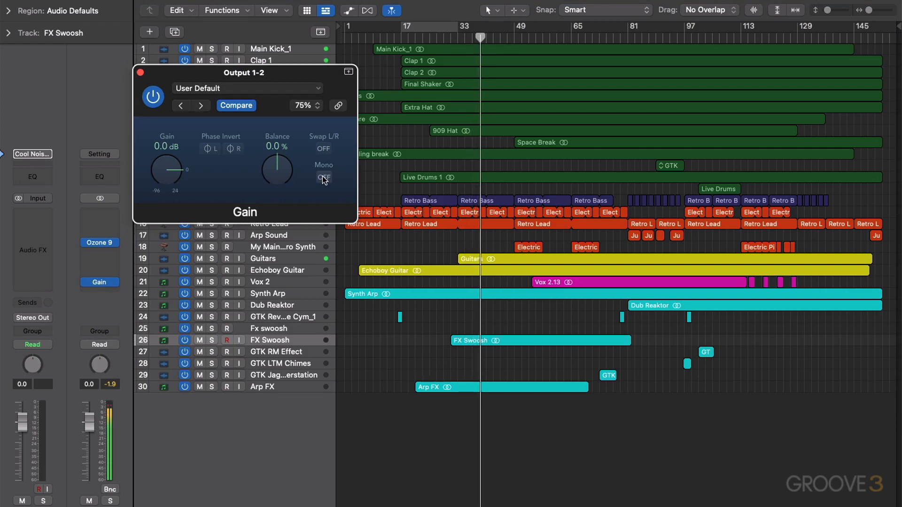
click(324, 177)
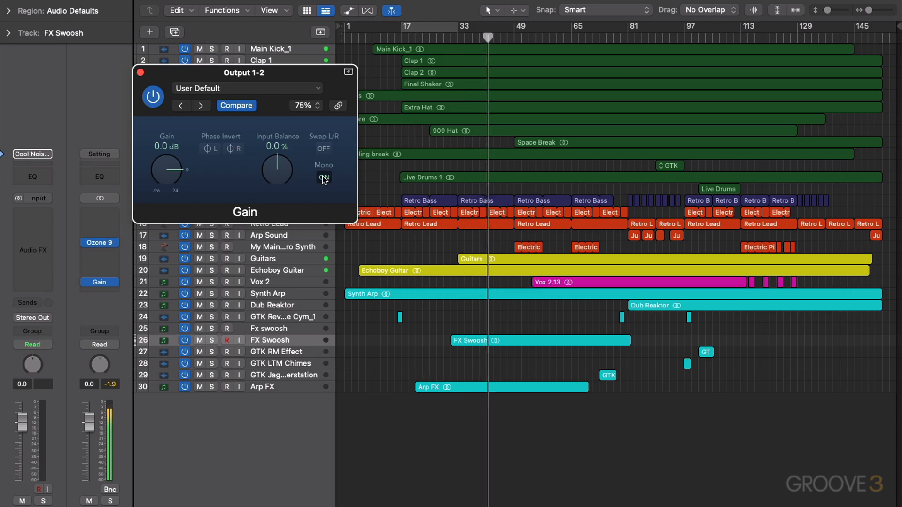
click(324, 178)
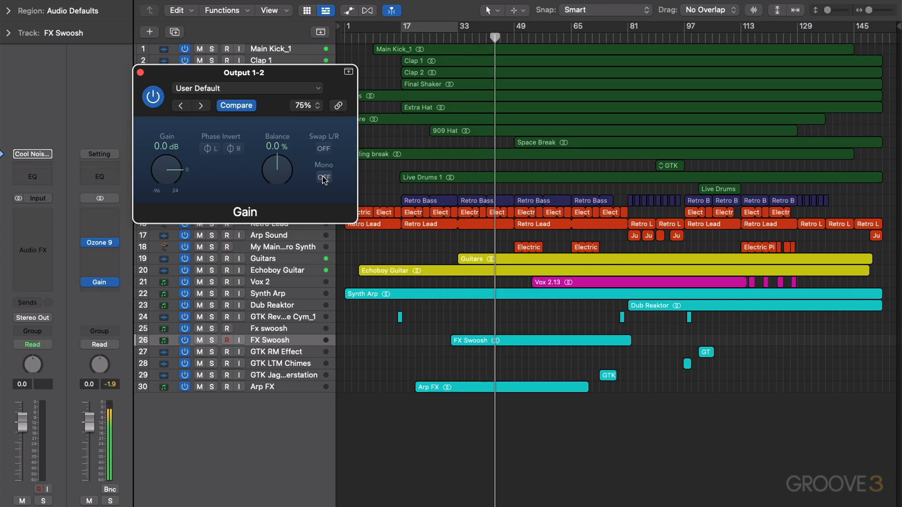
click(140, 73)
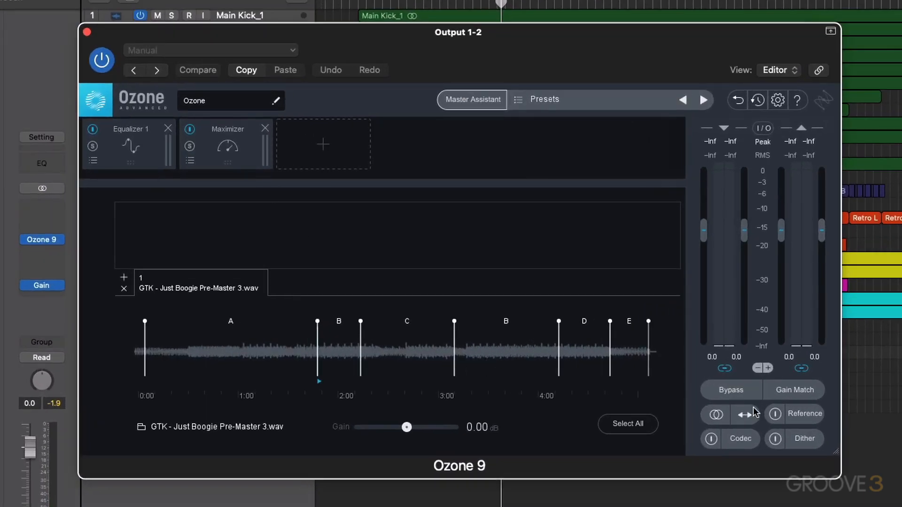
- Enable the Reference in Ozone 9, play the first section B of the pre-master file, and set the reference gain to 0.59 dB
click(775, 415)
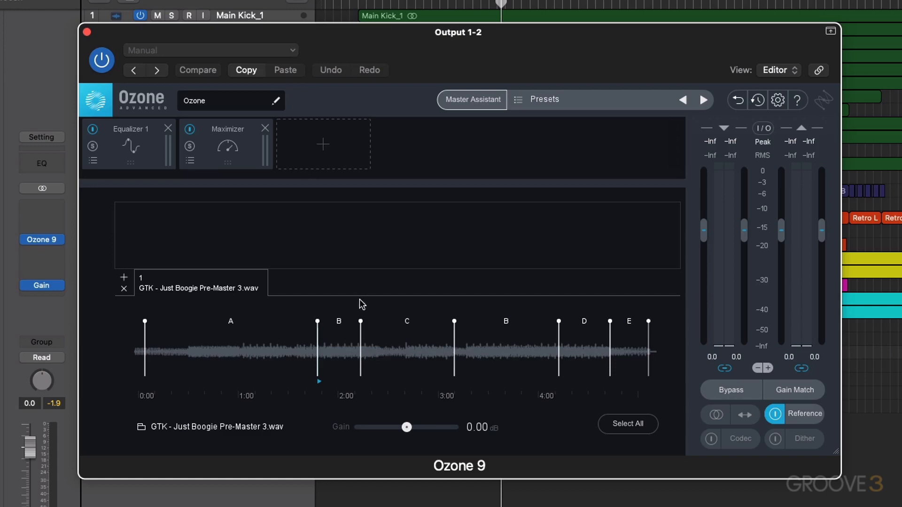
click(336, 348)
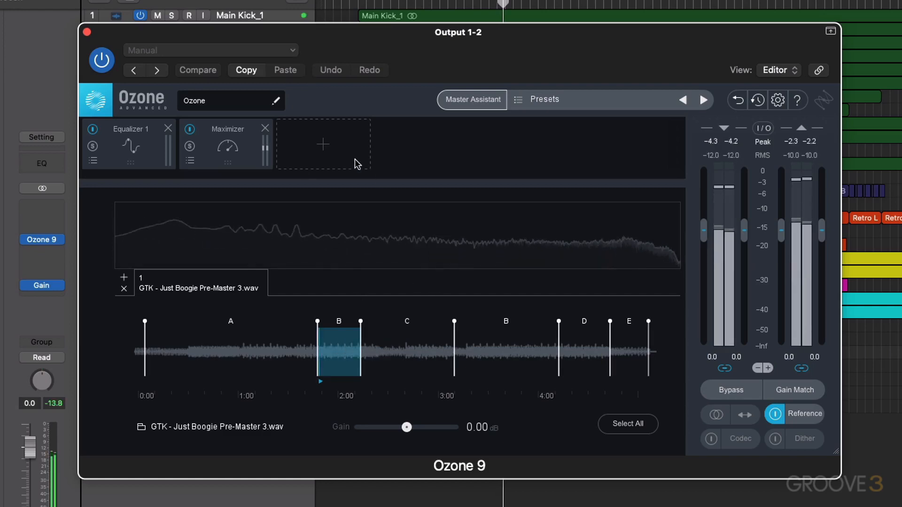
drag(407, 427, 417, 430)
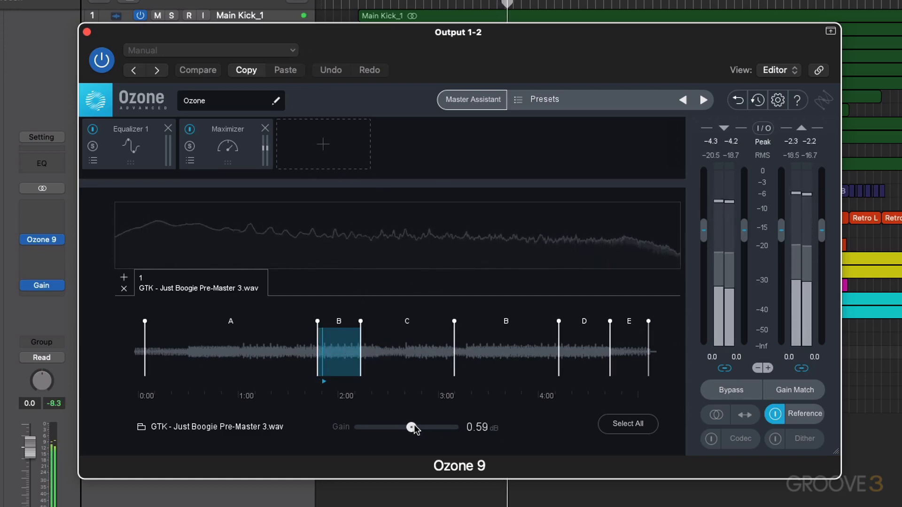
- Compare the reference section in mono and stereo with the Gain plug-in on Output 1-2, leaving Mono on
click(42, 286)
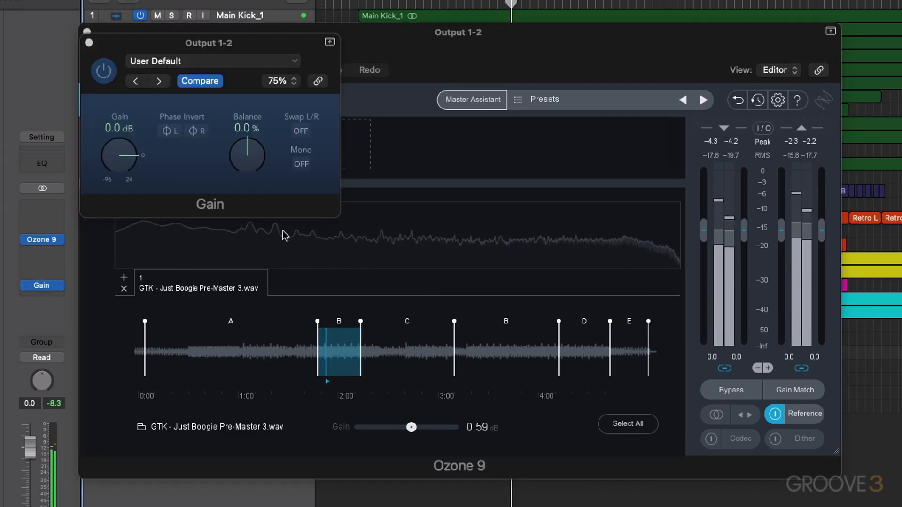
click(301, 164)
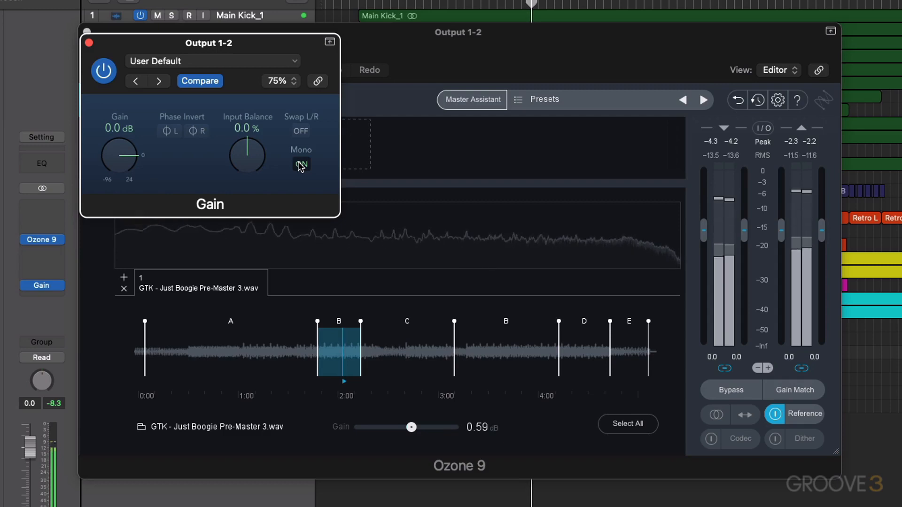
click(301, 165)
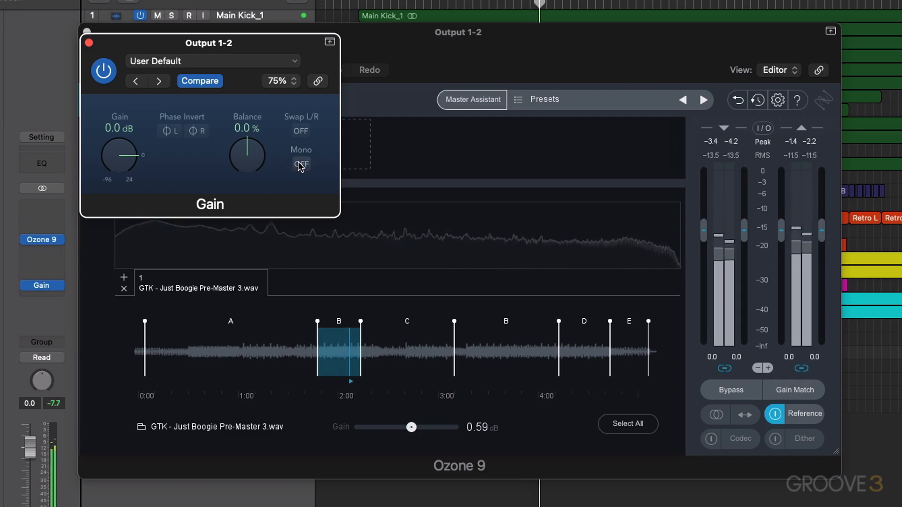
click(301, 165)
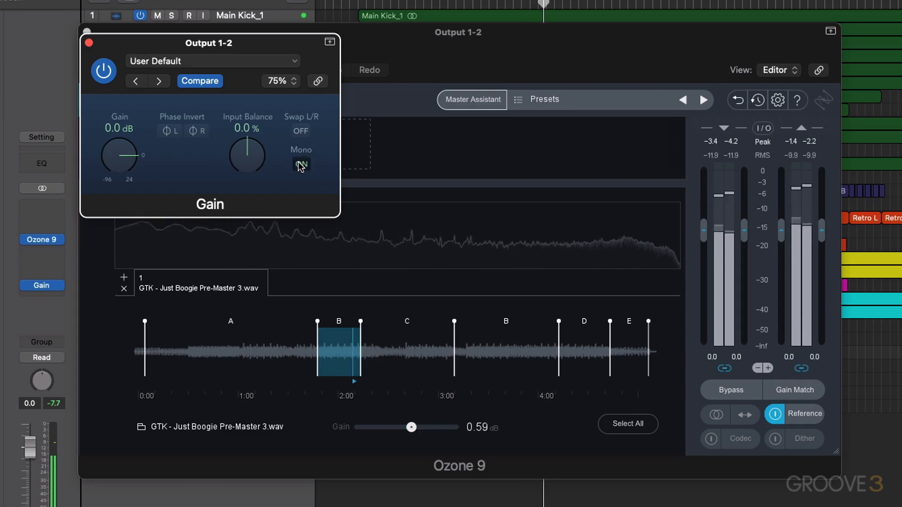
- Shorten the reference's first section B by moving its end marker slightly earlier
drag(361, 321, 351, 322)
key(v)
key(v)
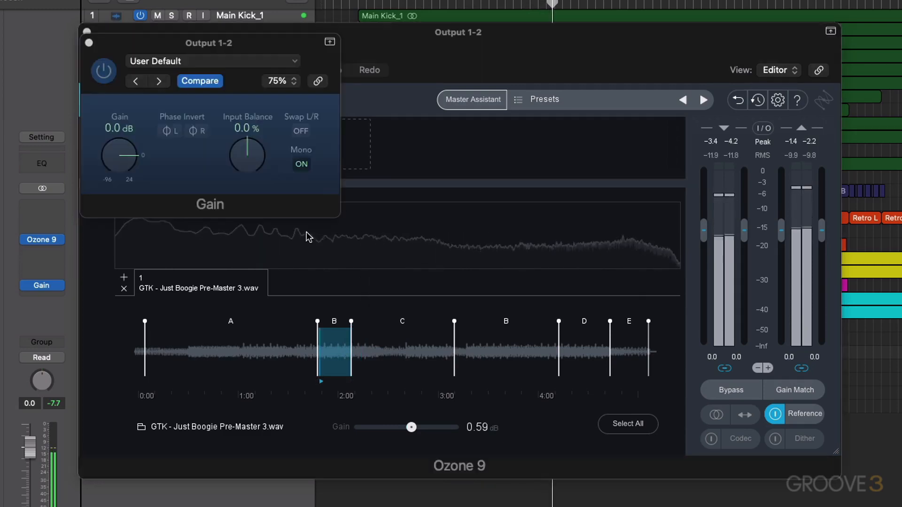
- Compare the shortened reference section in mono and stereo with the Gain plug-in, leaving Mono off
click(300, 166)
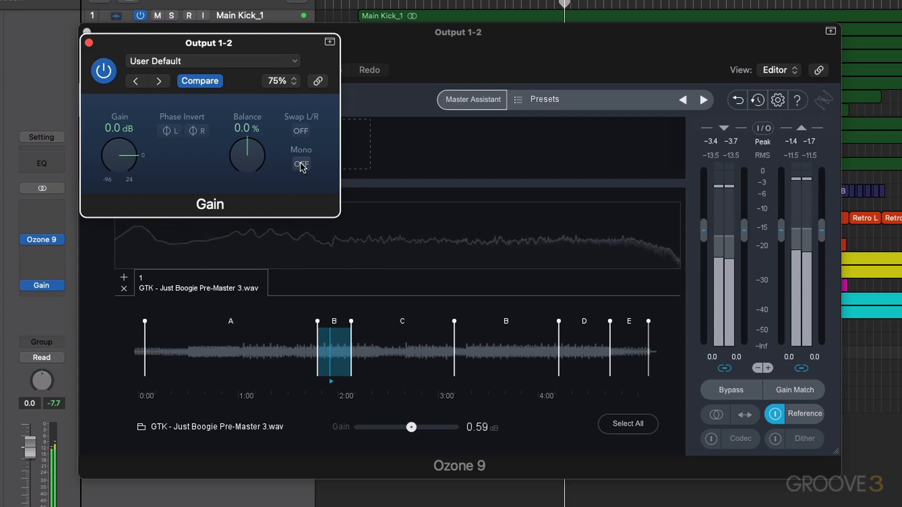
click(300, 165)
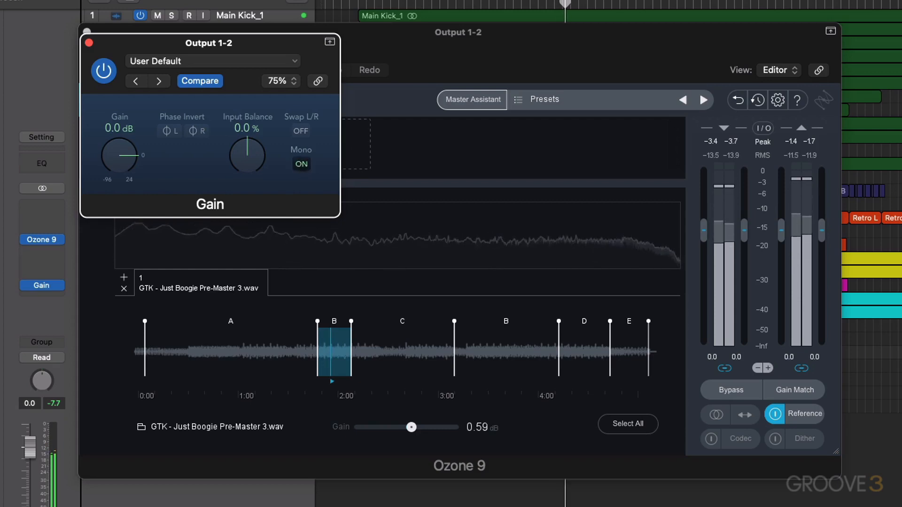
click(301, 166)
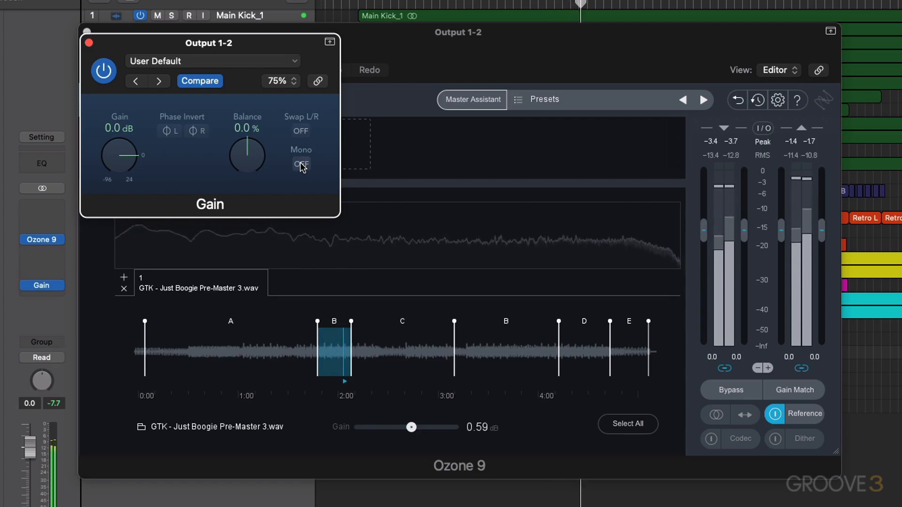
click(302, 165)
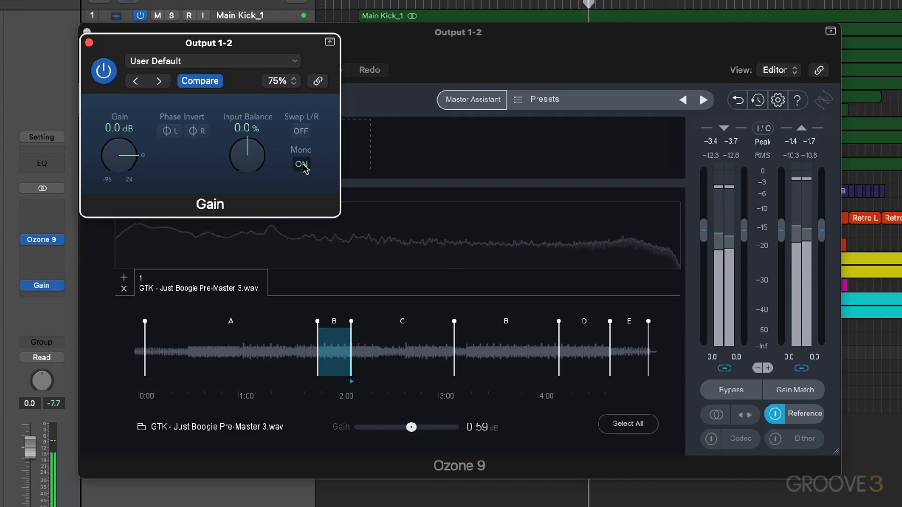
click(302, 165)
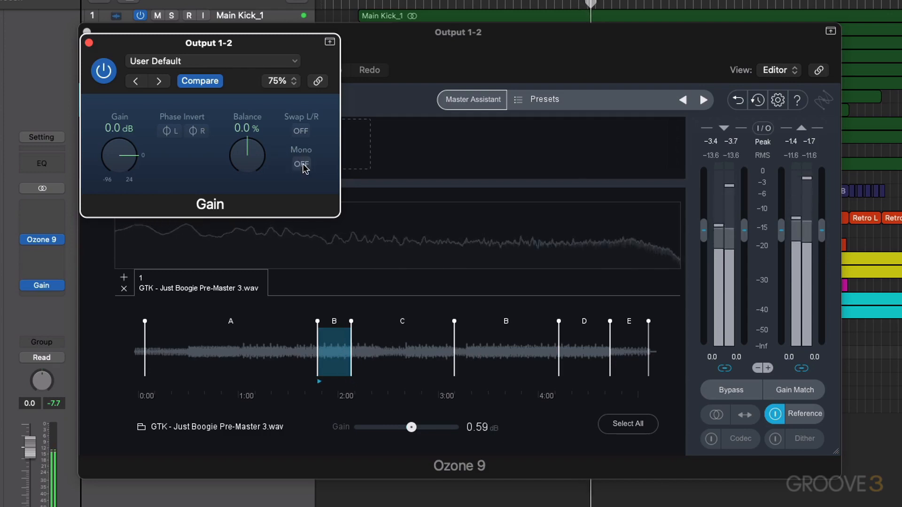
- Turn off the Reference in Ozone 9 and close both plug-in windows of Output 1-2
click(89, 43)
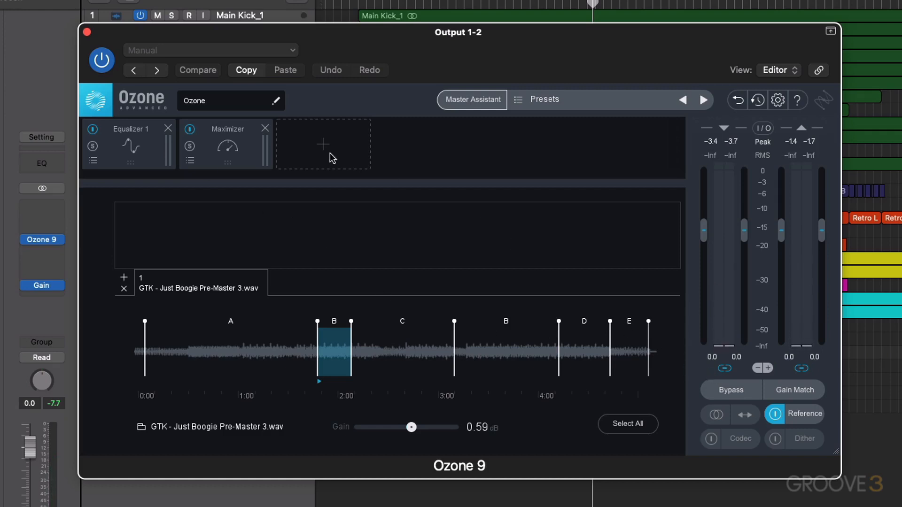
click(773, 417)
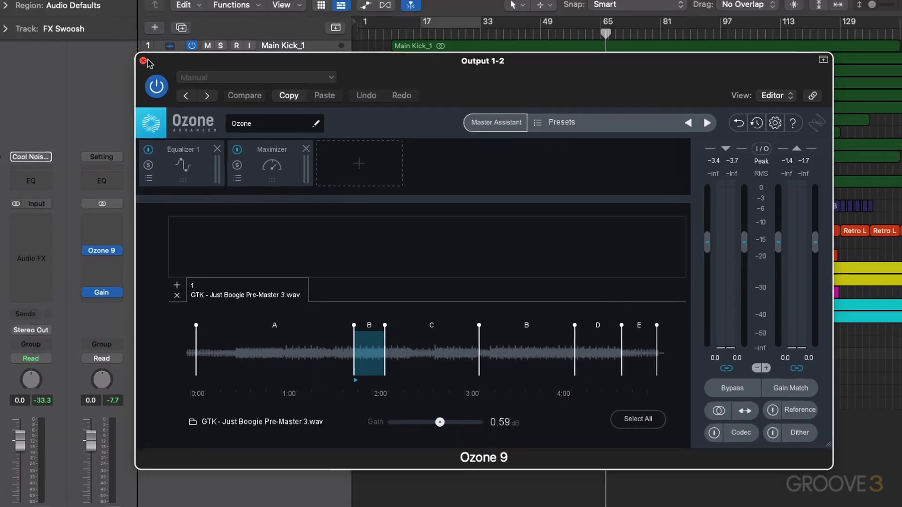
click(87, 32)
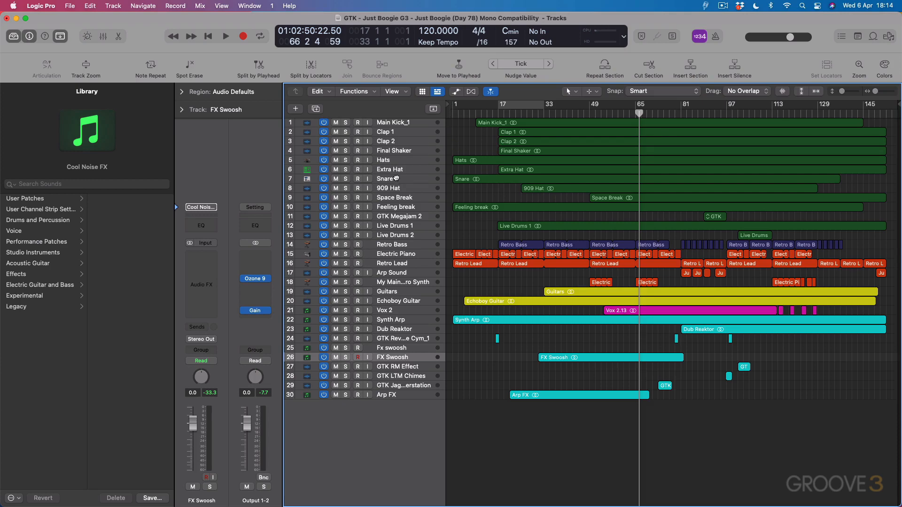
- Move the Snare track directly below Main Kick_1
drag(397, 178, 396, 129)
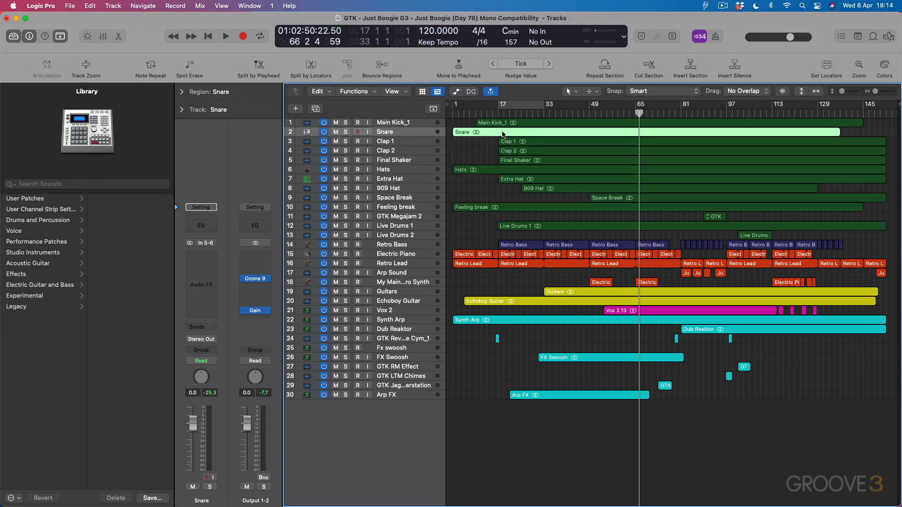
- Turn on the cycle from bar 17 to bar 33 and play the Main Kick_1 track soloed
click(515, 106)
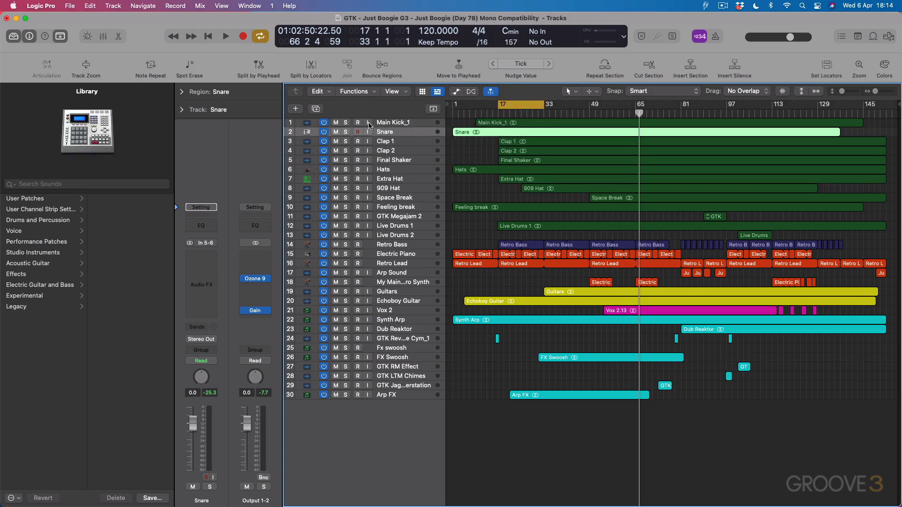
click(346, 122)
click(404, 123)
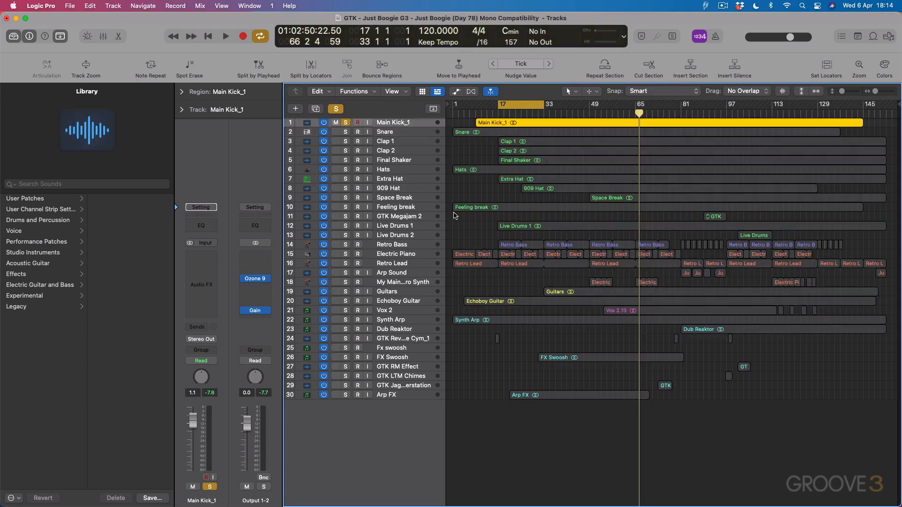
key(space)
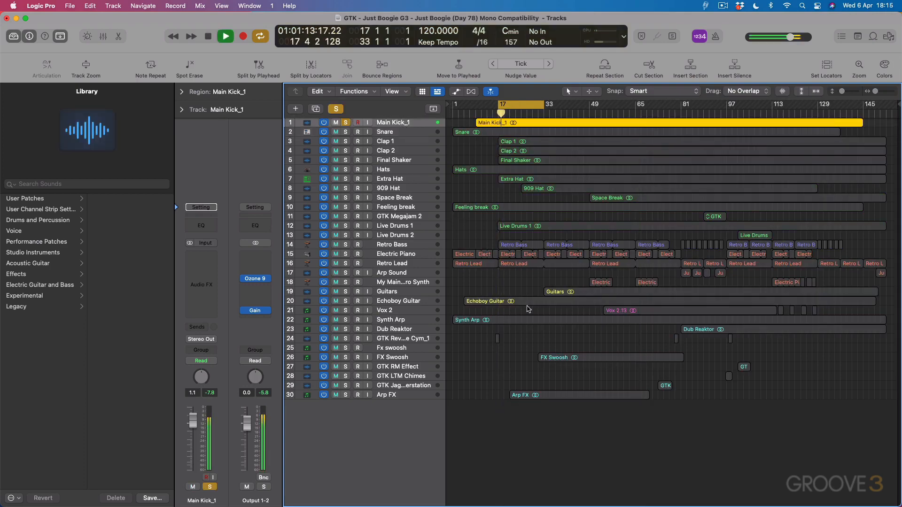
- Stop playback, open the Gain plug-in on Output 1-2 and turn on its Mono option
key(x)
scroll(539, 314, right, 10)
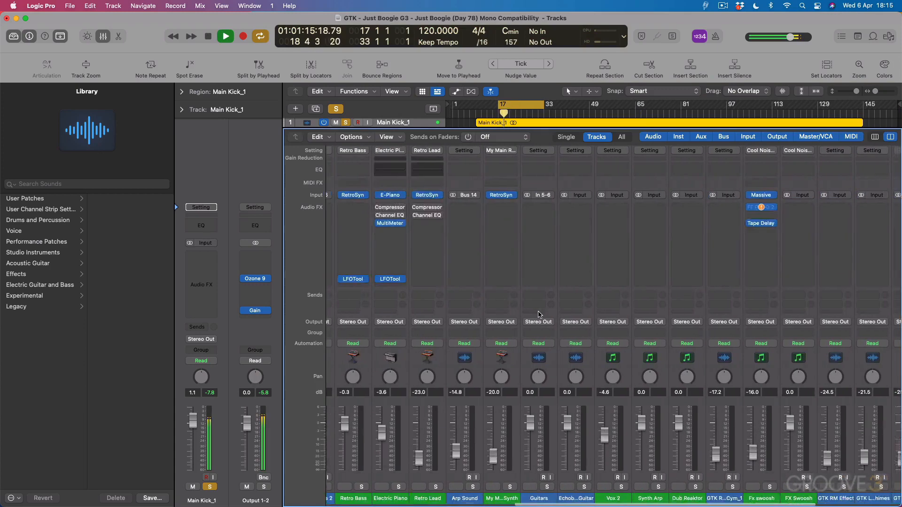
scroll(539, 314, right, 5)
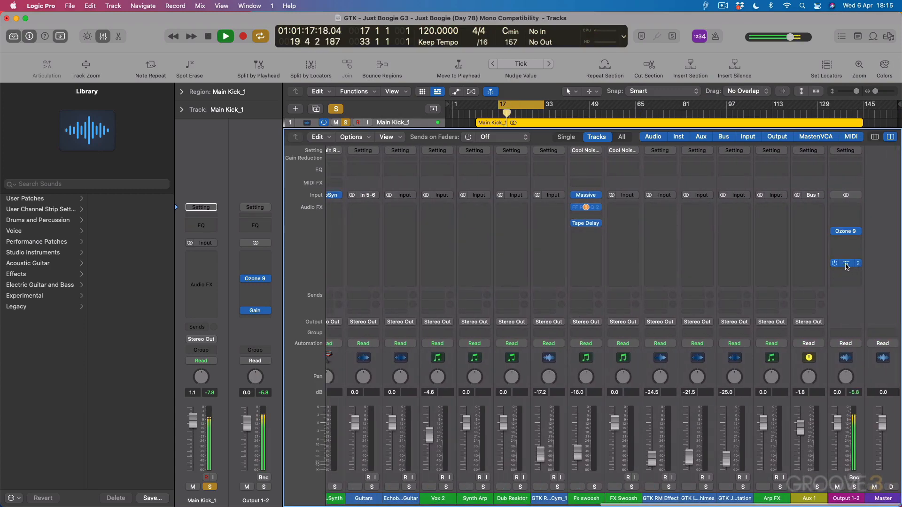
click(846, 263)
key(space)
drag(339, 134, 377, 137)
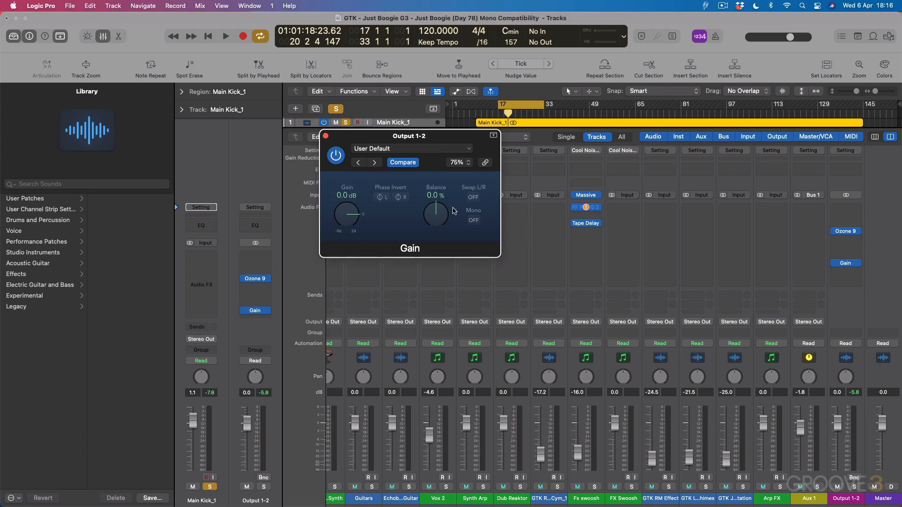
click(474, 221)
drag(379, 141, 552, 168)
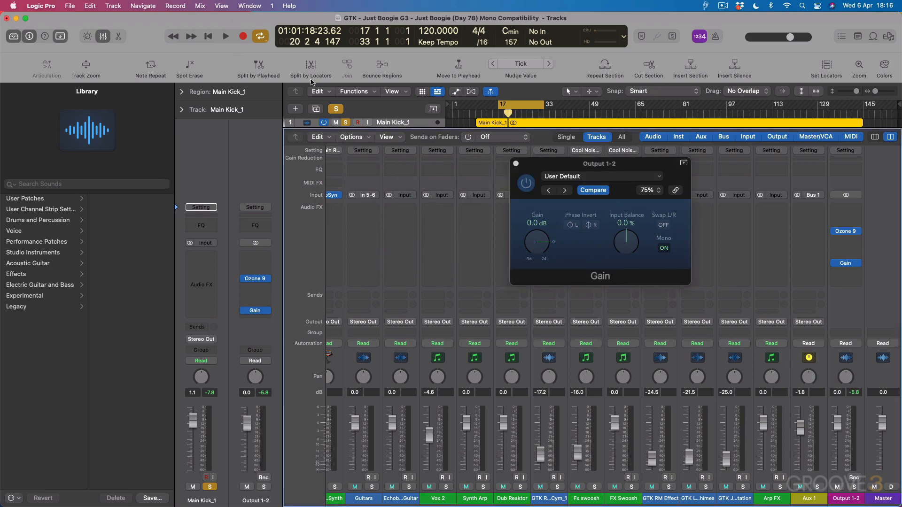
- Compare the soloed Main Kick_1 in mono and stereo with the Gain plug-in, leave Mono off and close the plug-in window
key(x)
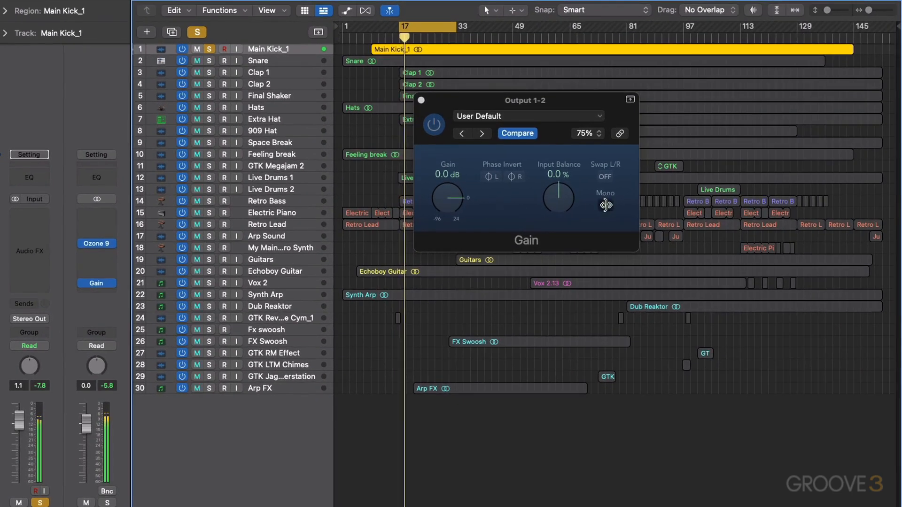
click(606, 204)
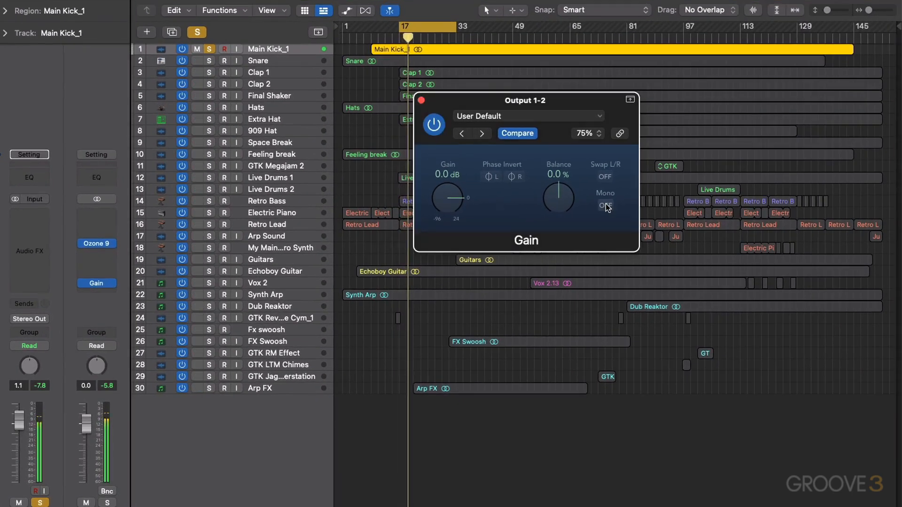
click(606, 206)
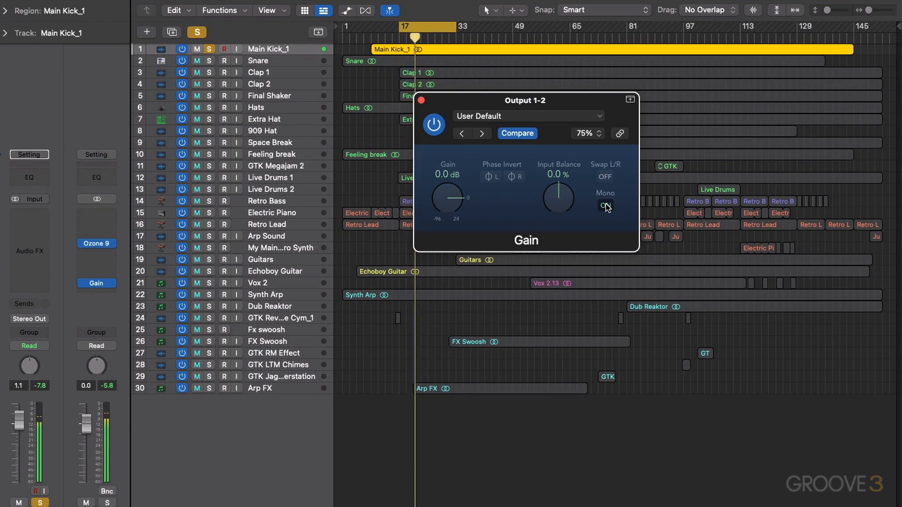
click(606, 206)
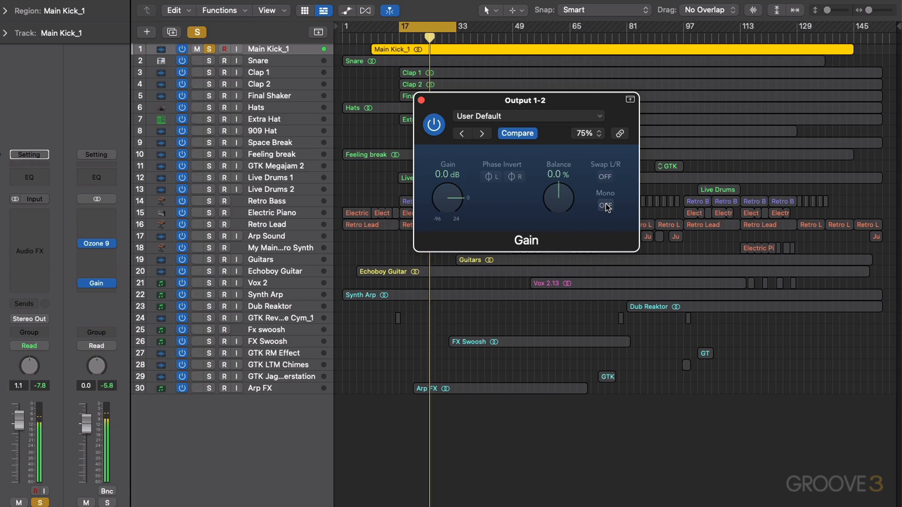
click(606, 206)
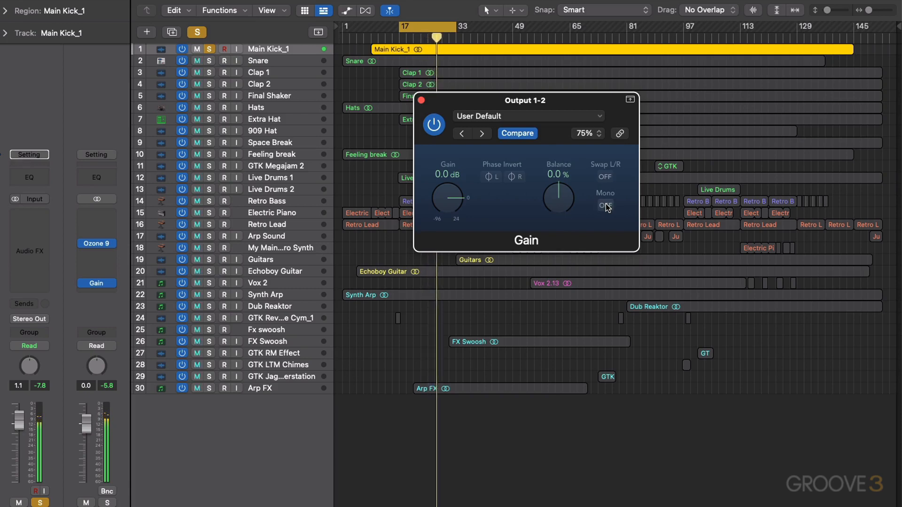
click(606, 206)
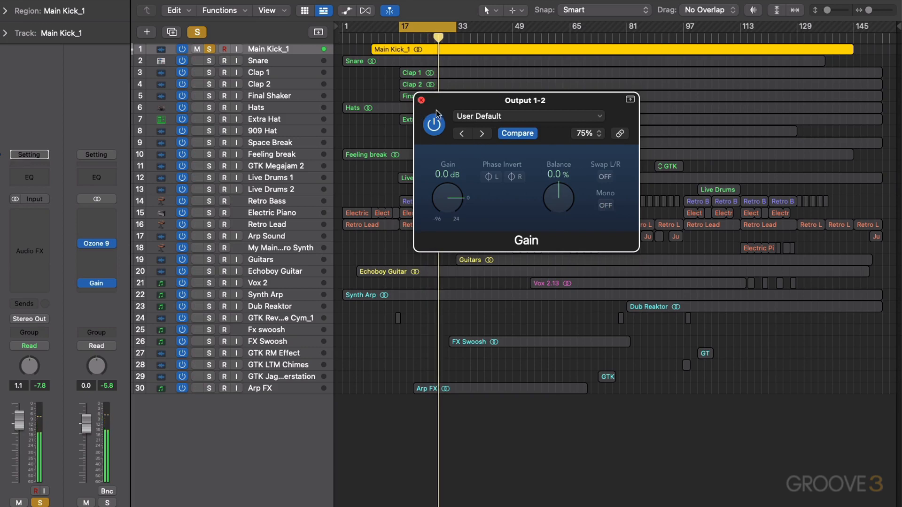
click(607, 207)
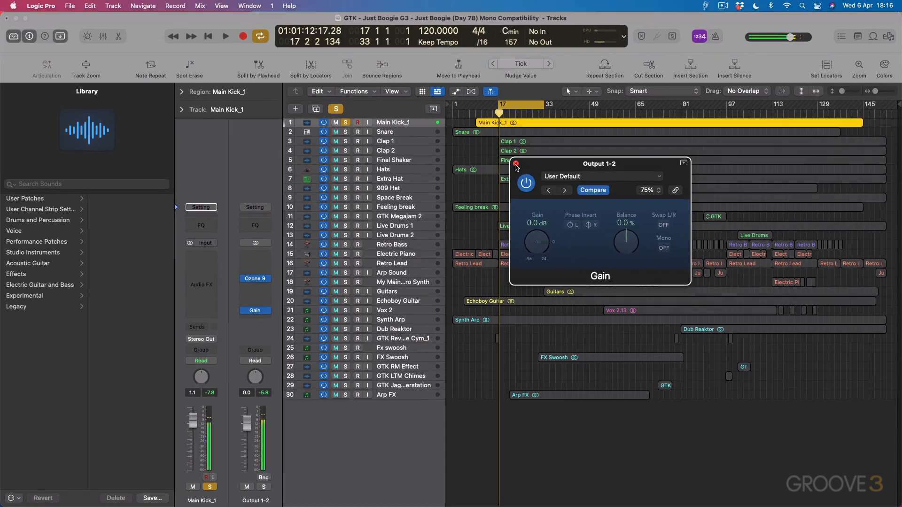
click(421, 100)
- Insert the stereo Ozone 9 Imager plug-in on the Main Kick_1 channel strip
key(x)
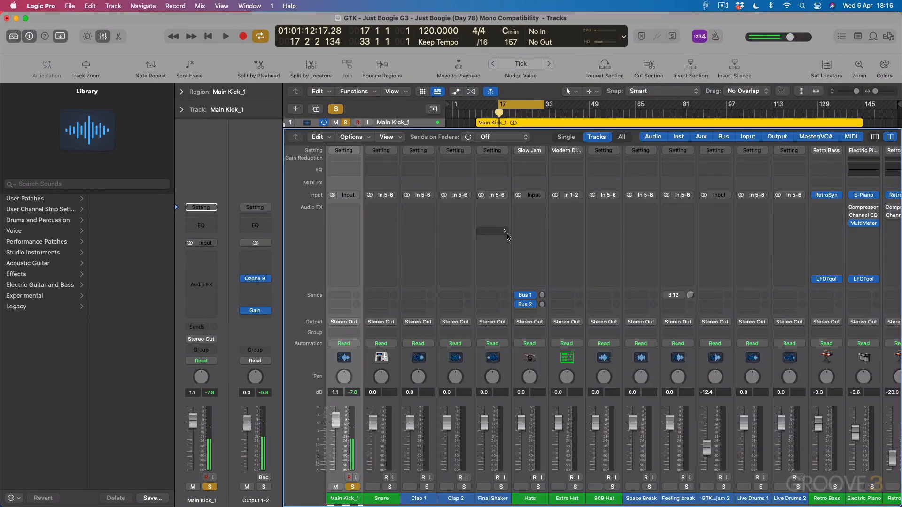
click(343, 224)
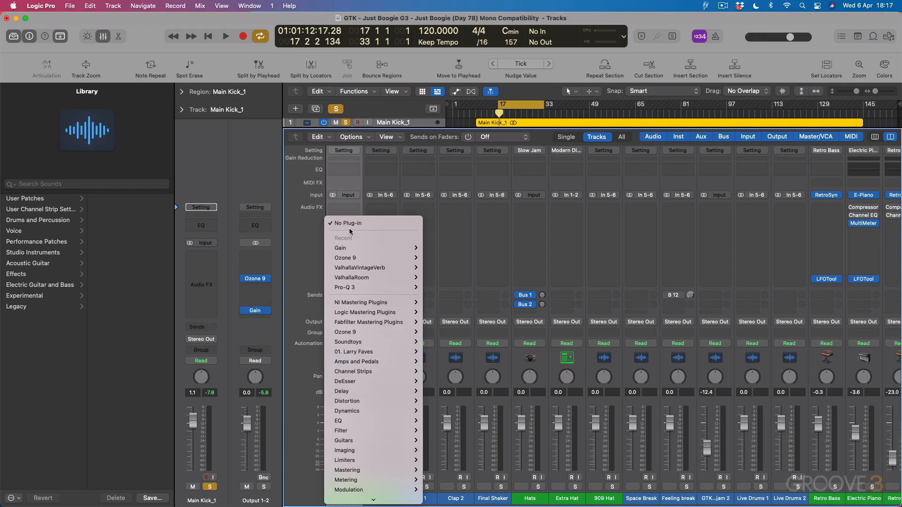
mouse_move(353, 334)
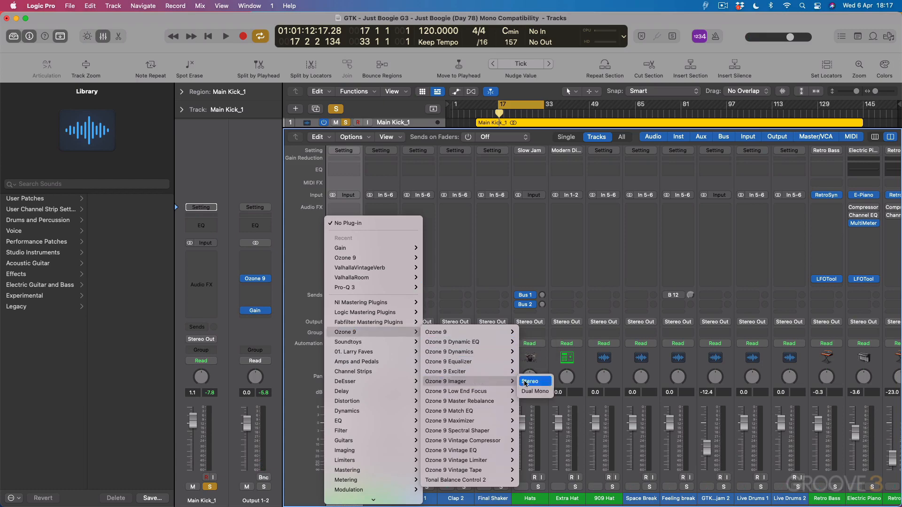
click(530, 381)
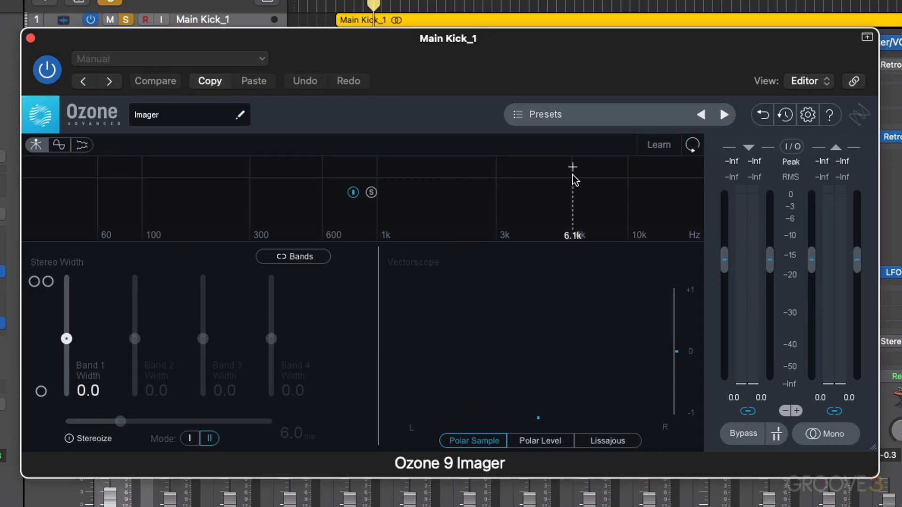
- Split the Imager into two bands at about 3 kHz and set the Band 1 width to -100
click(501, 170)
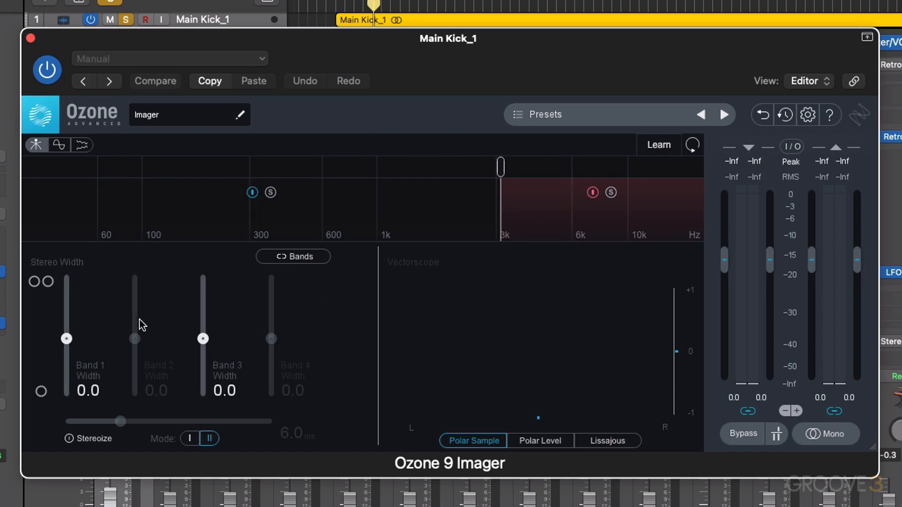
click(204, 211)
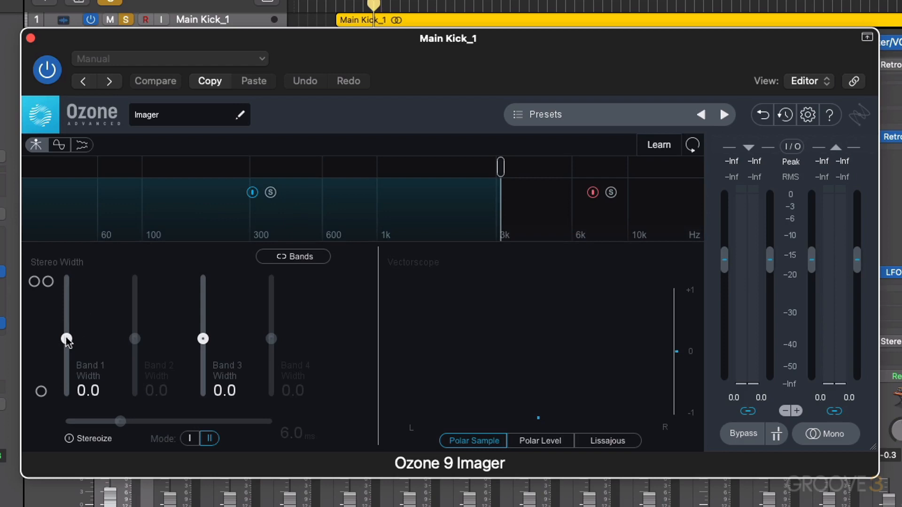
drag(67, 339, 67, 376)
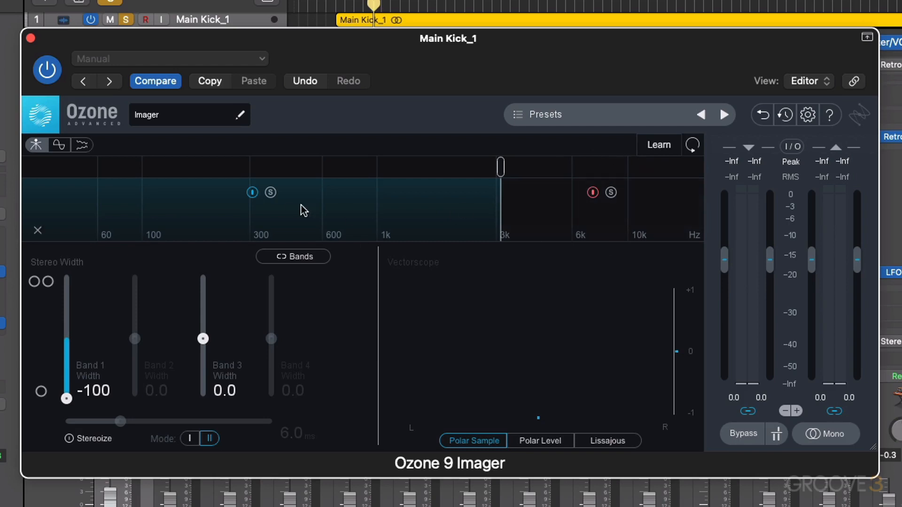
- Play the soloed kick and compare it in mono and stereo with the Imager's Mono option
key(space)
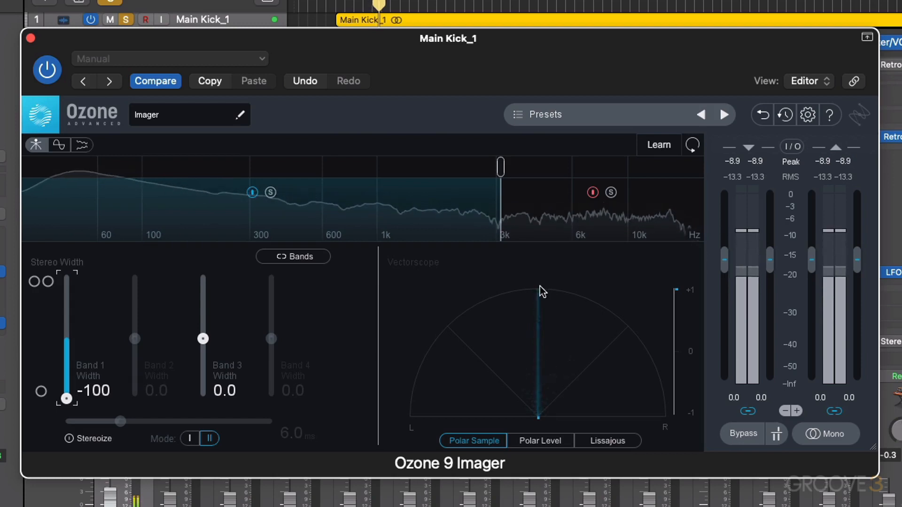
click(833, 435)
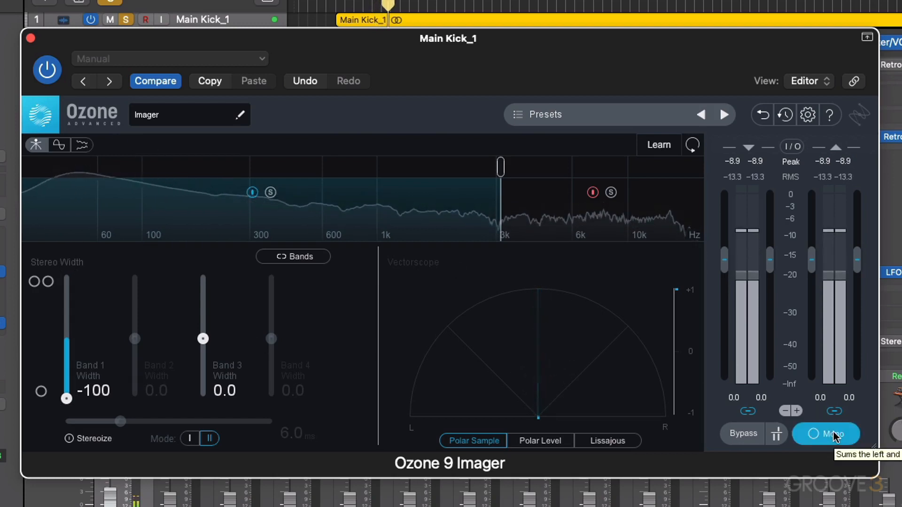
click(833, 435)
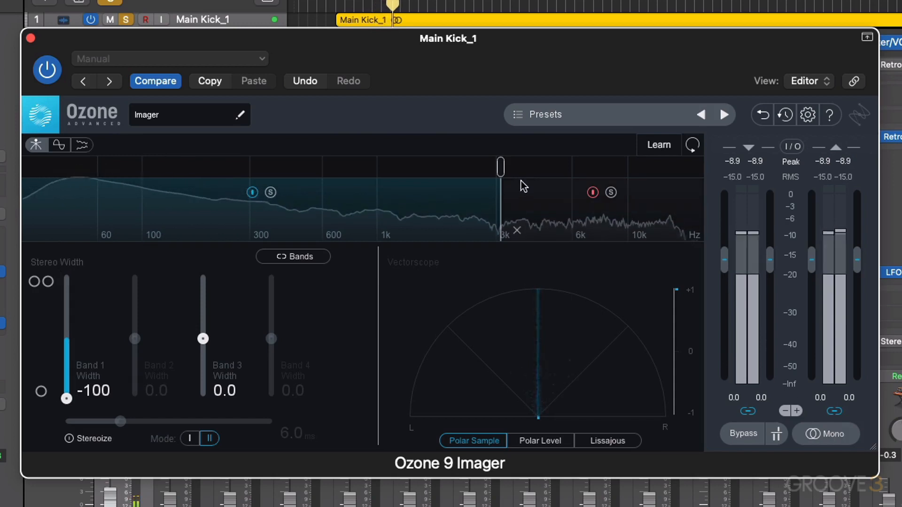
- Try the Imager's band crossover at 6.4 kHz and at 5.2 kHz, checking the kick in mono
drag(501, 171, 579, 167)
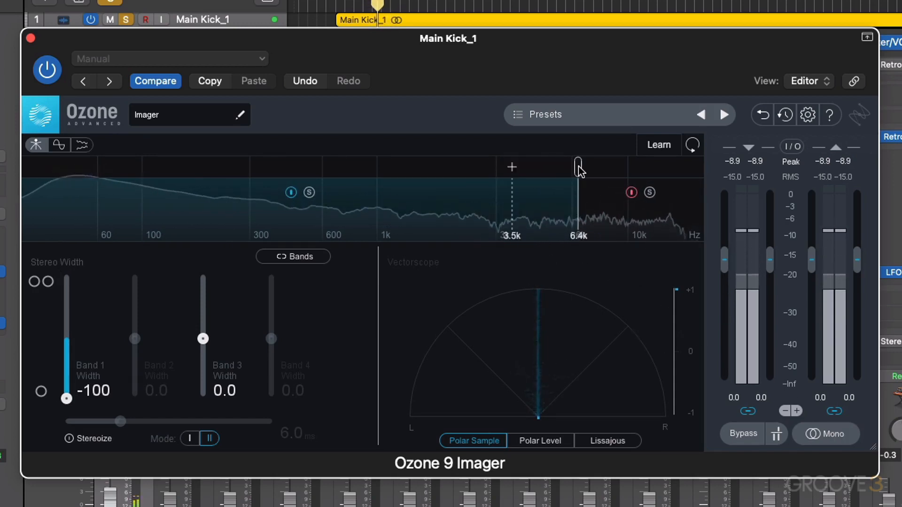
click(833, 435)
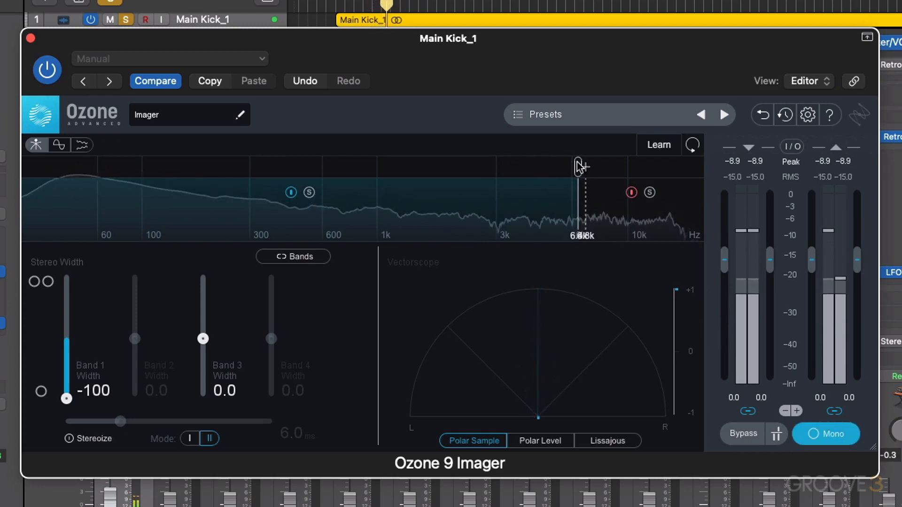
drag(578, 222, 557, 223)
click(834, 435)
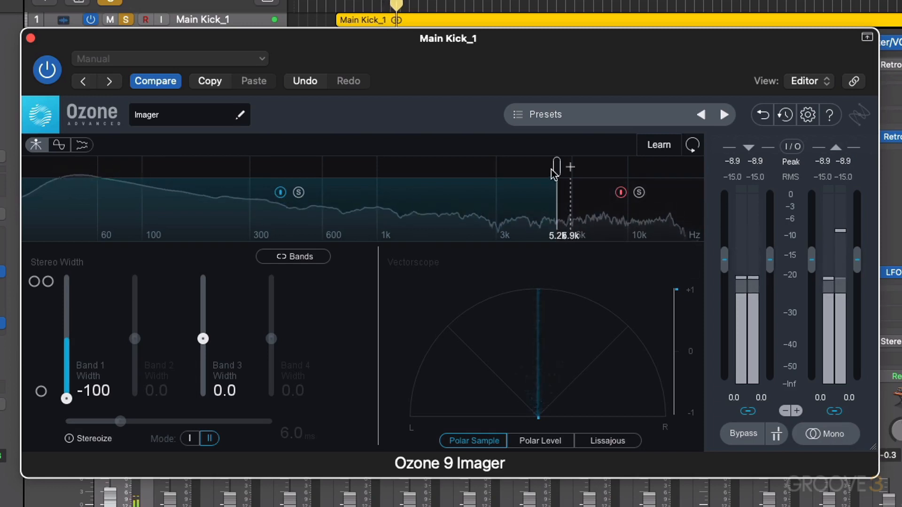
- Try the Imager's band crossover at 4.8 kHz and about 4.9 kHz, comparing mono and stereo at each setting
mouse_move(557, 169)
mouse_down()
mouse_move(522, 170)
mouse_move(547, 168)
mouse_up()
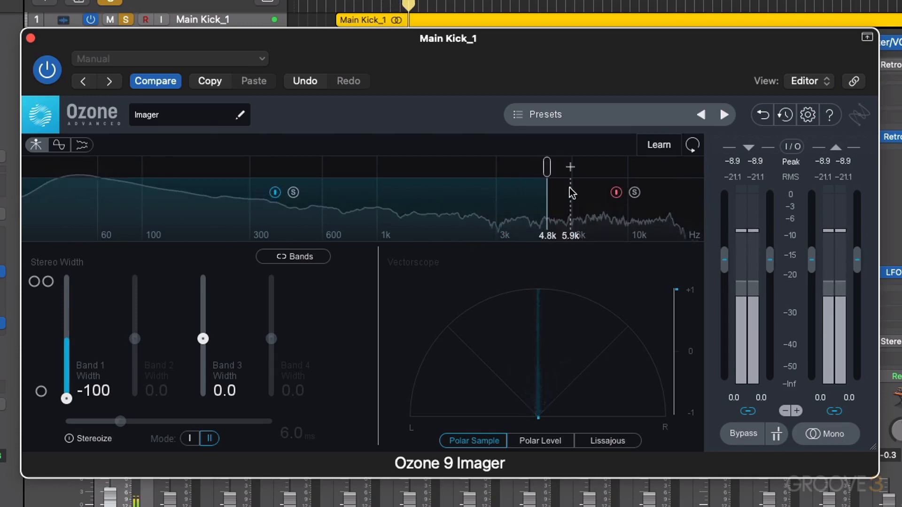
click(835, 434)
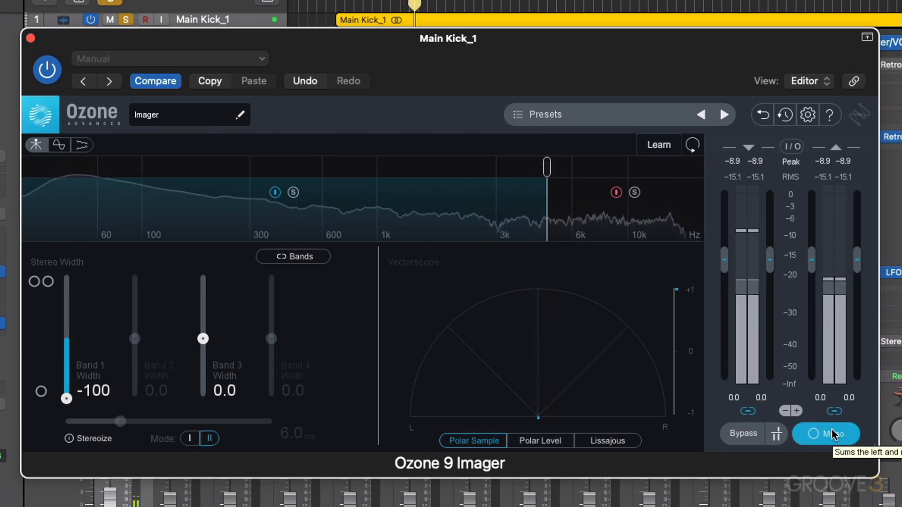
click(832, 434)
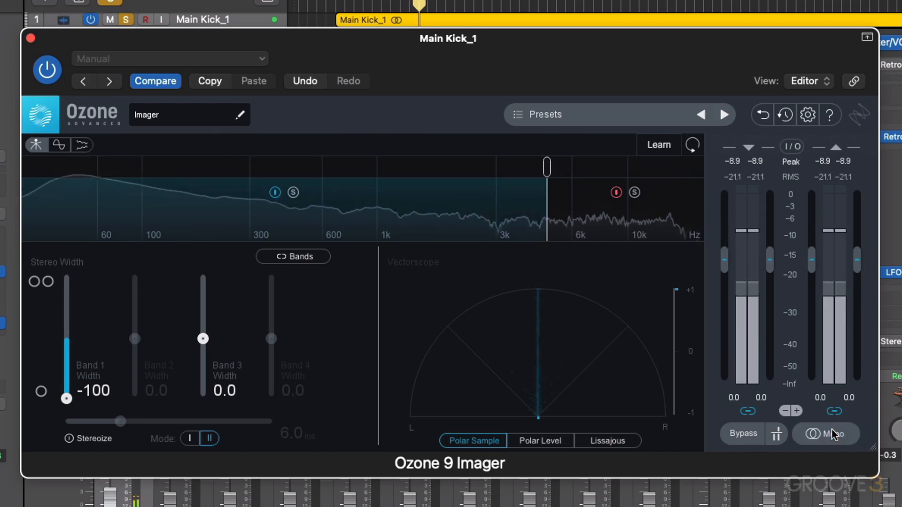
drag(547, 168, 552, 171)
click(832, 435)
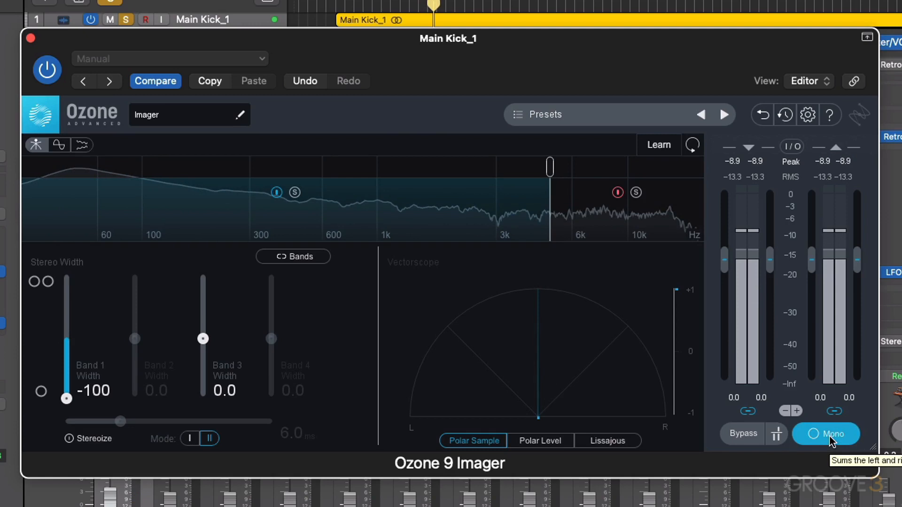
click(830, 439)
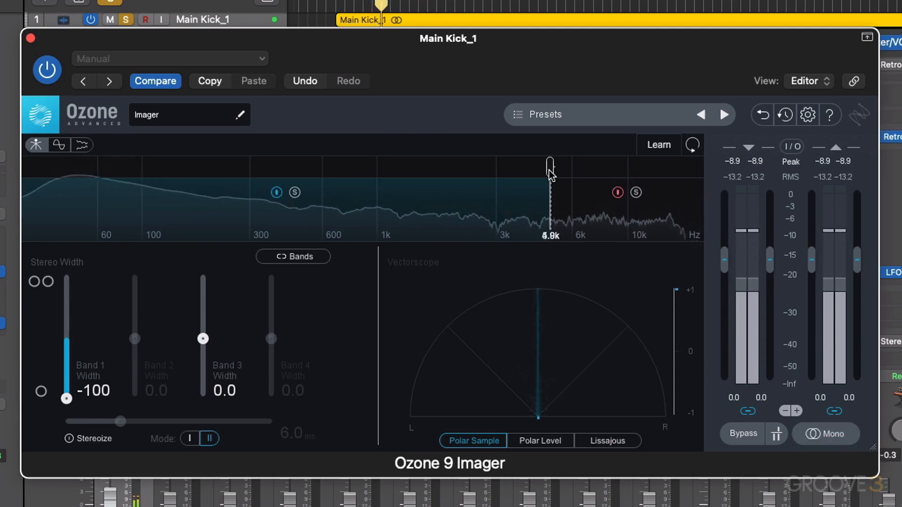
- Compare mono and stereo with the crossover at about 5.5 kHz, lower it to about 5.2 kHz and close the Imager window
drag(550, 170, 562, 171)
click(830, 436)
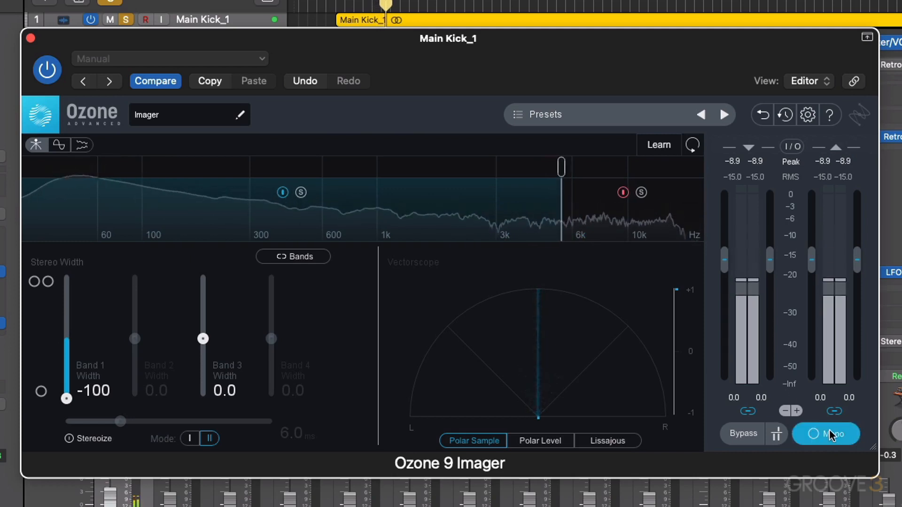
click(831, 436)
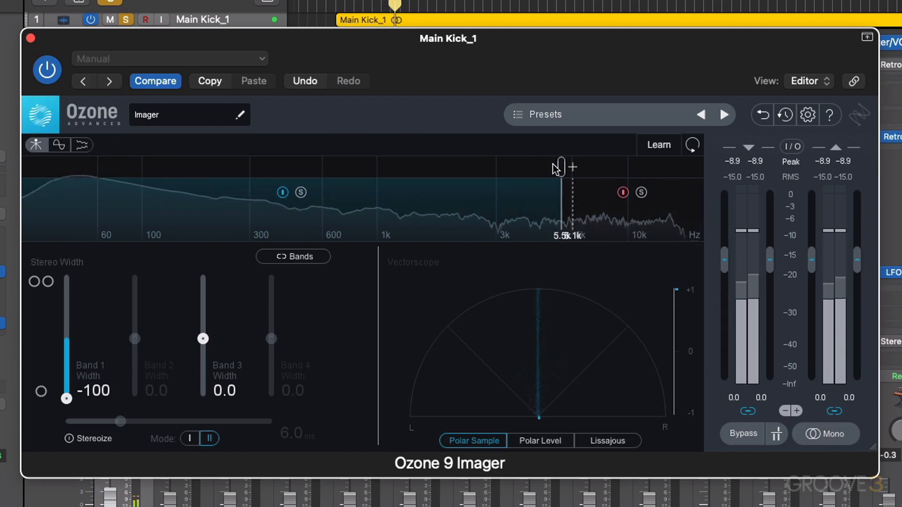
drag(555, 167, 549, 169)
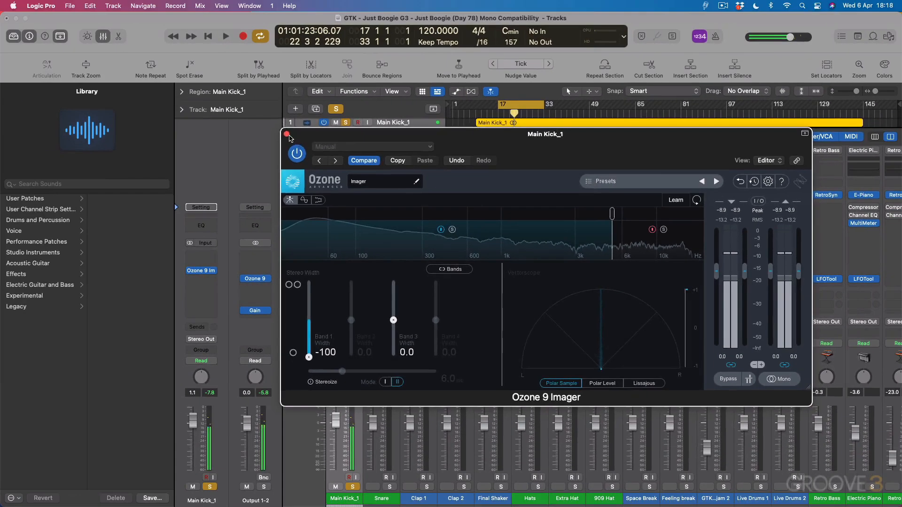
click(287, 135)
- Duplicate the Main Kick_1 track with its settings and copy the kick region onto the new track directly below
key(x)
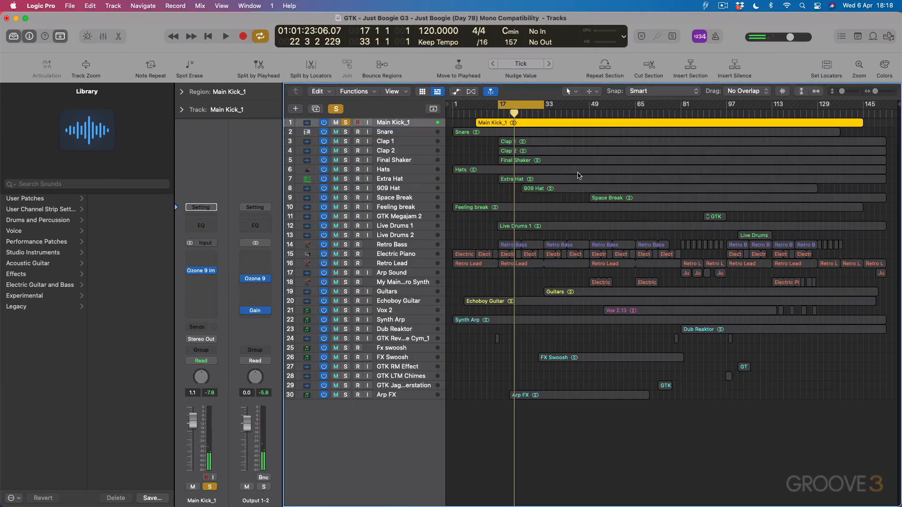
key(super+d)
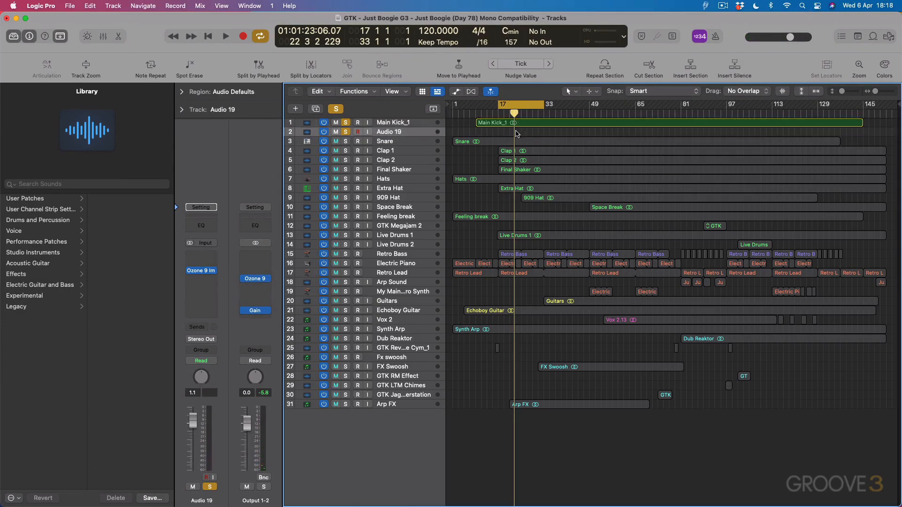
drag(502, 123, 503, 132)
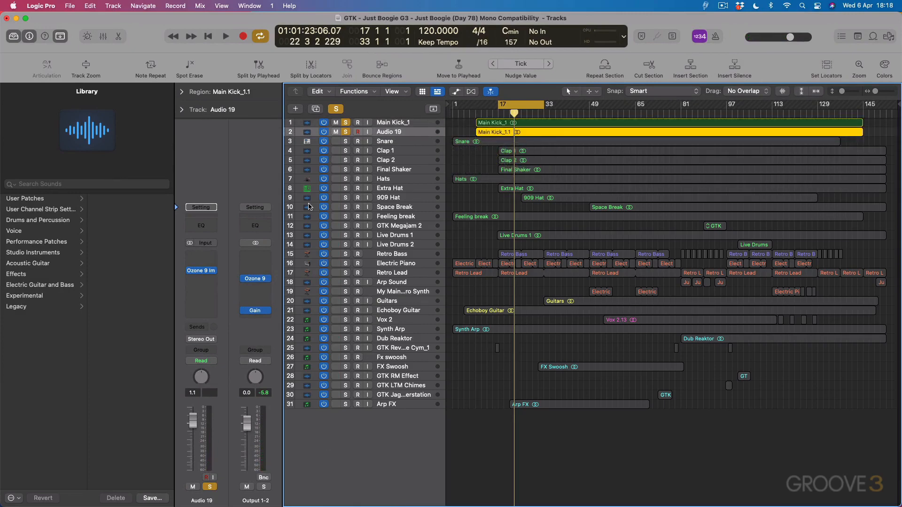
- Insert a stereo Ozone 9 Dynamics plug-in on the Main Kick_1 channel, below the Imager
key(x)
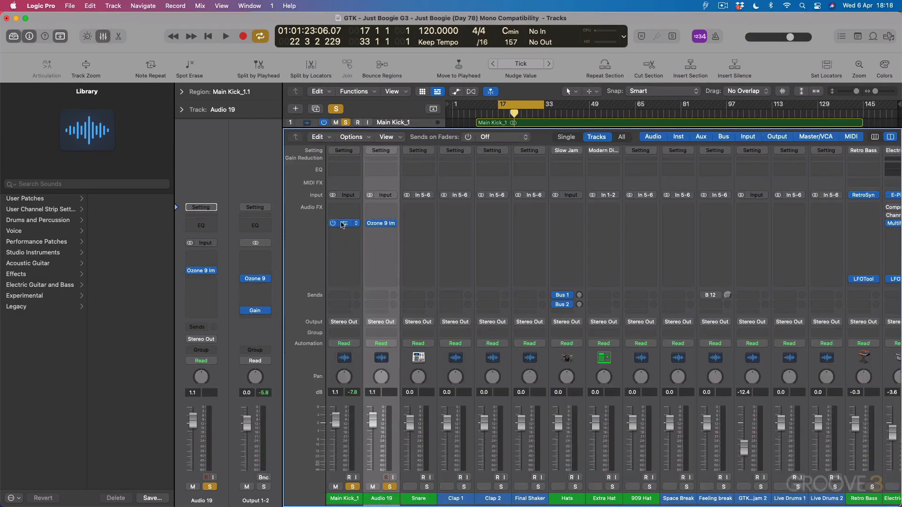
click(341, 238)
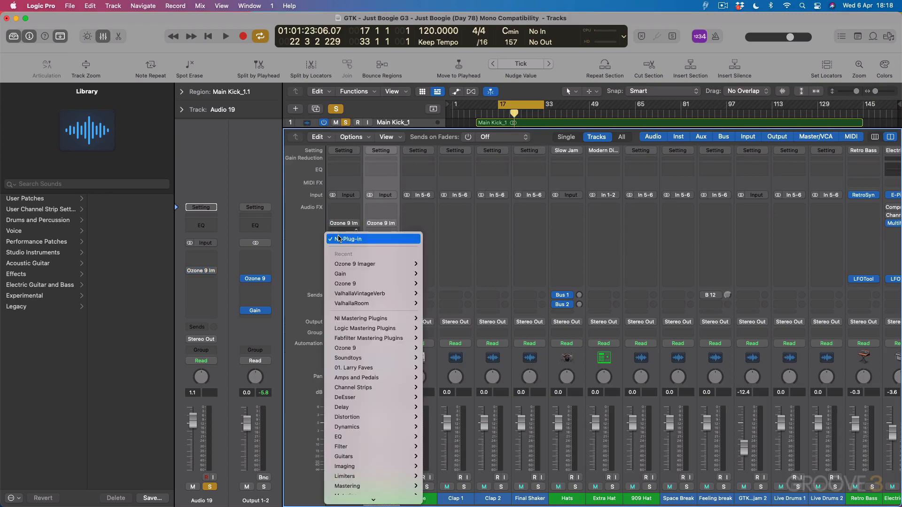
mouse_move(353, 309)
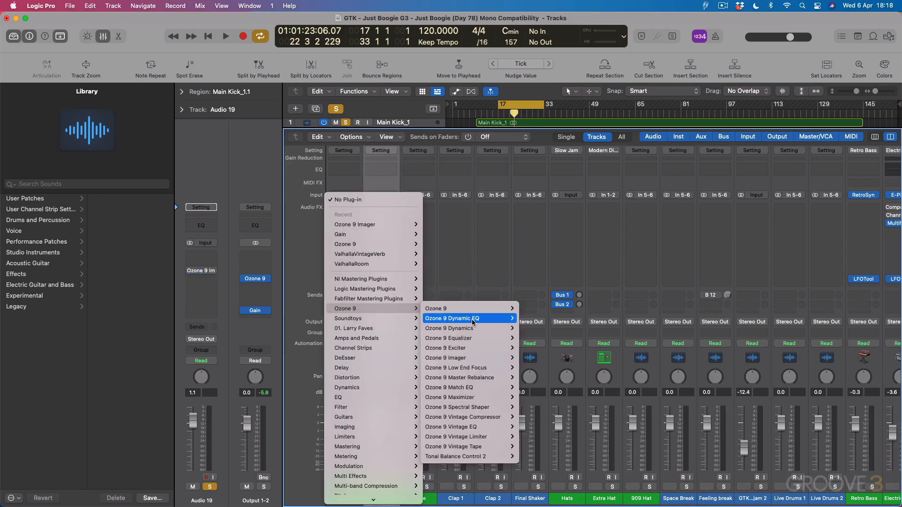
mouse_move(470, 328)
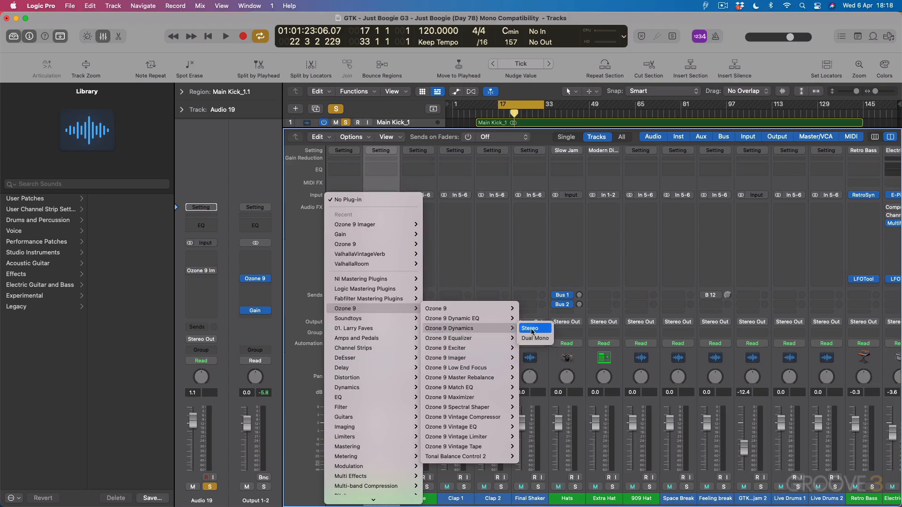
click(533, 330)
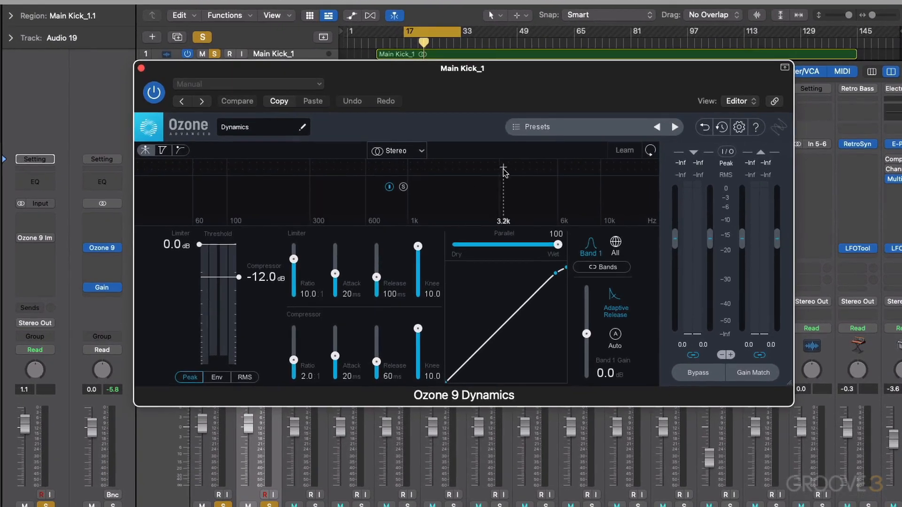
- Split Main Kick_1's Dynamics into two bands at about 3 kHz and copy the plug-in to the Audio 19 channel
click(504, 169)
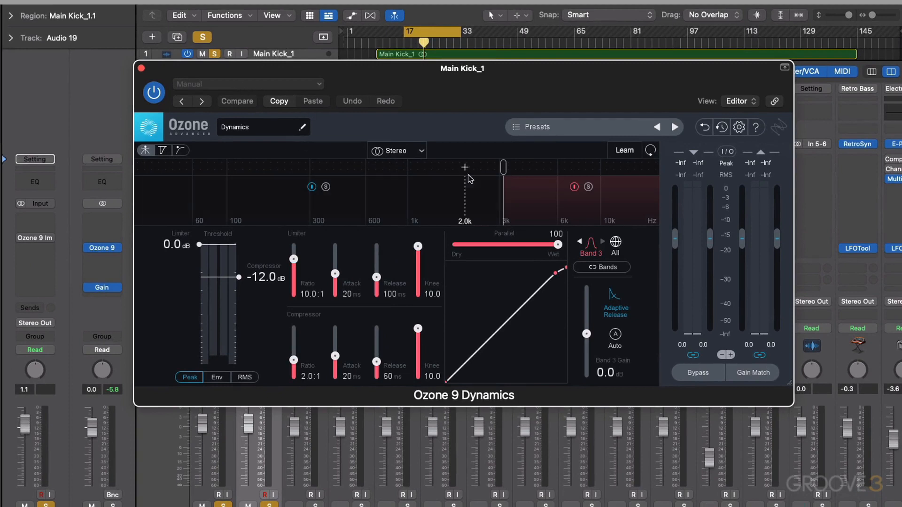
drag(506, 170, 501, 170)
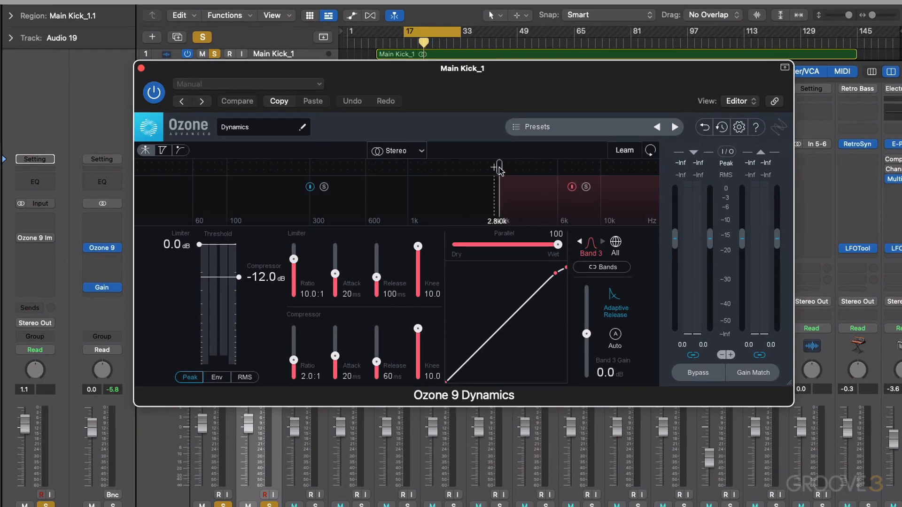
drag(195, 81, 415, 96)
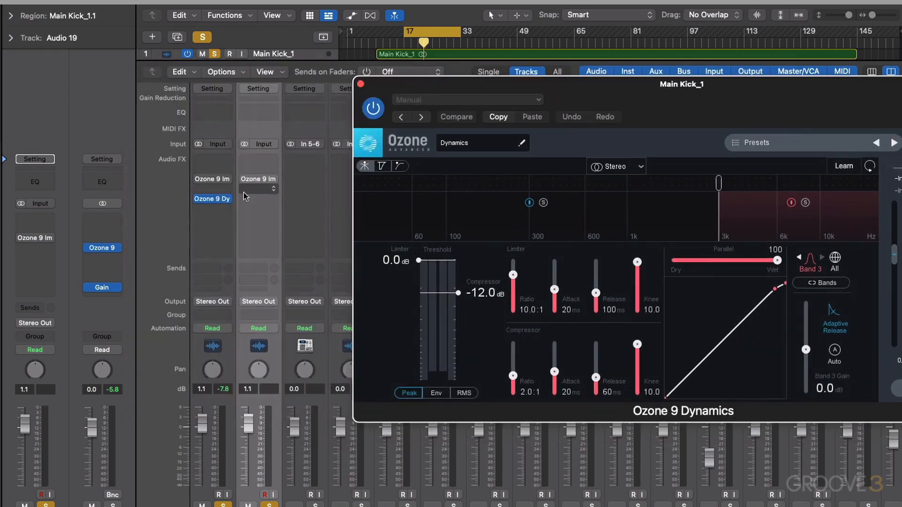
drag(216, 199, 263, 203)
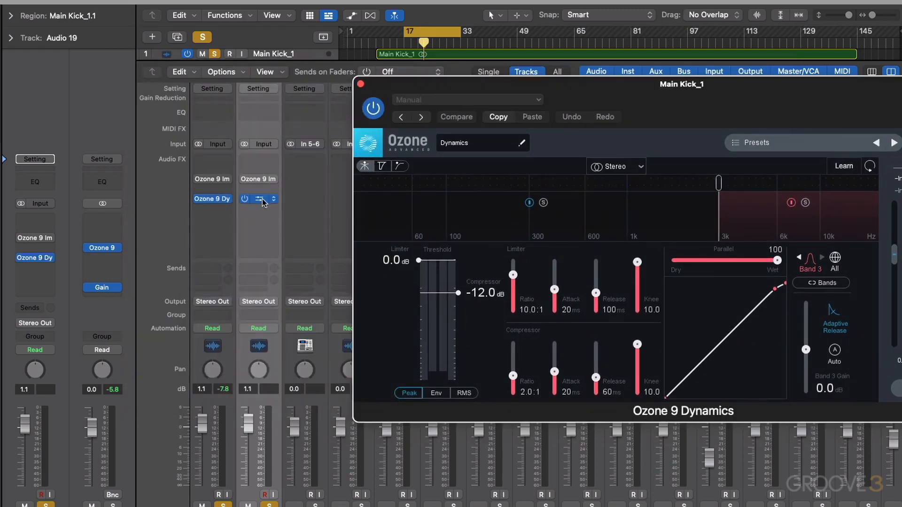
click(261, 200)
drag(319, 74, 343, 76)
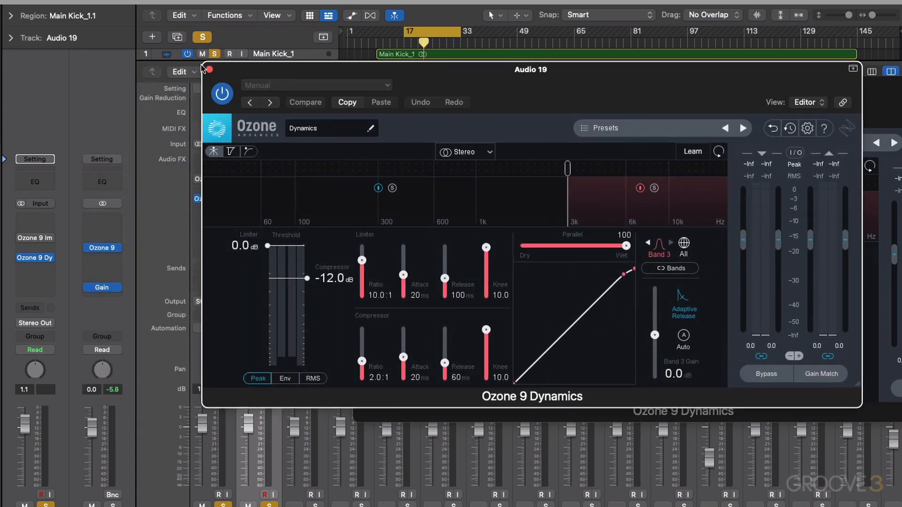
click(210, 69)
- Solo the low band in Main Kick_1's Dynamics and the high band in Audio 19's Dynamics, closing both plug-in windows
click(214, 199)
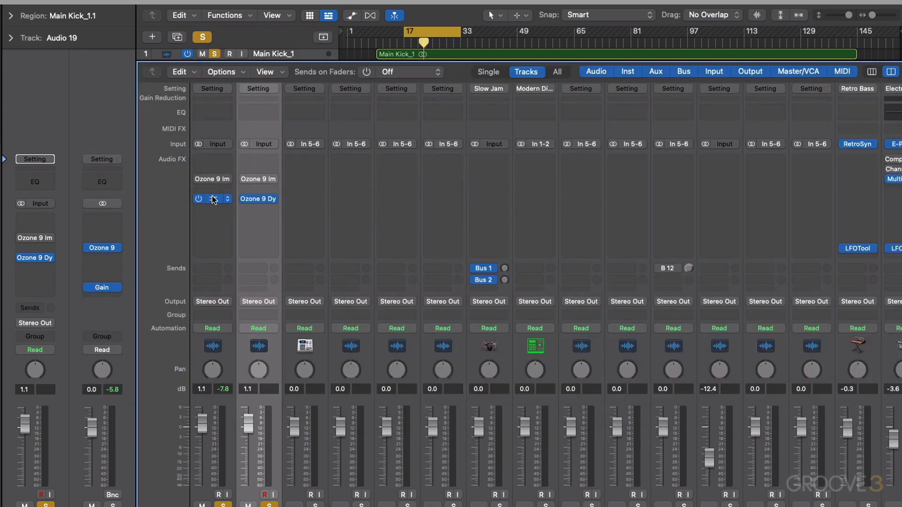
click(213, 199)
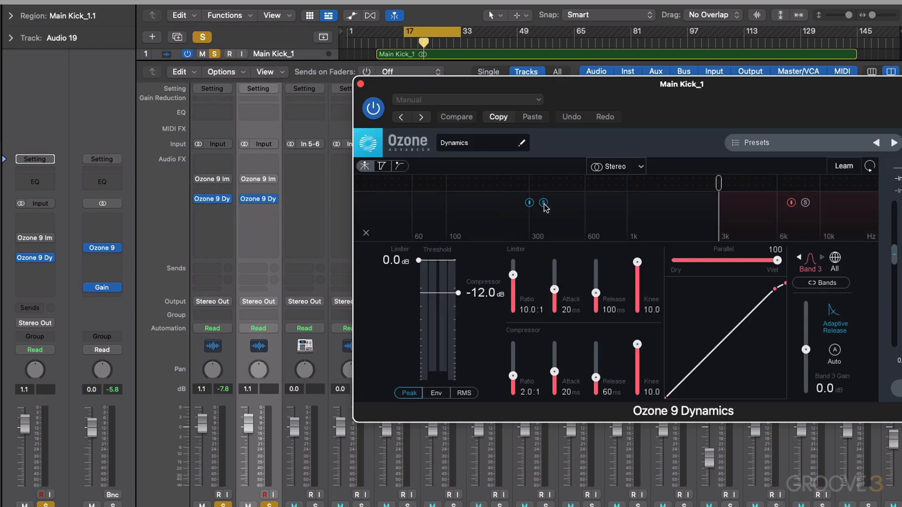
click(261, 201)
click(654, 189)
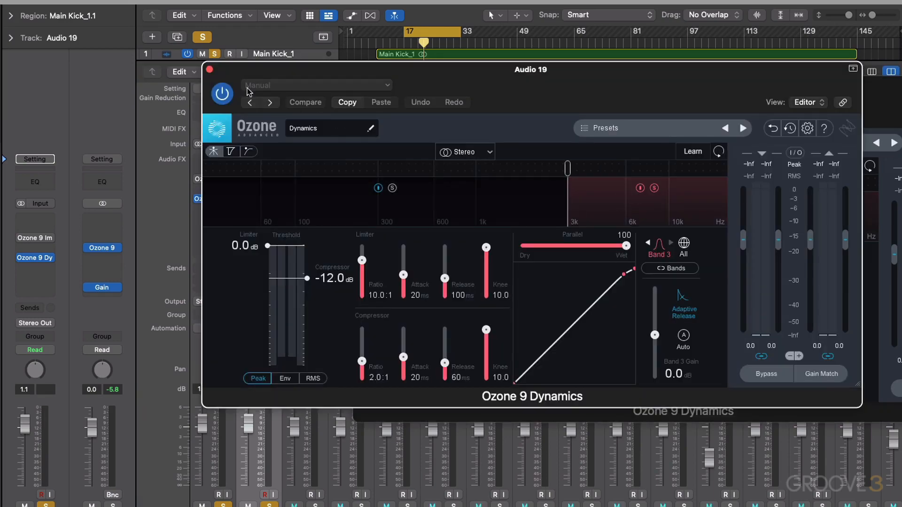
click(210, 70)
click(361, 84)
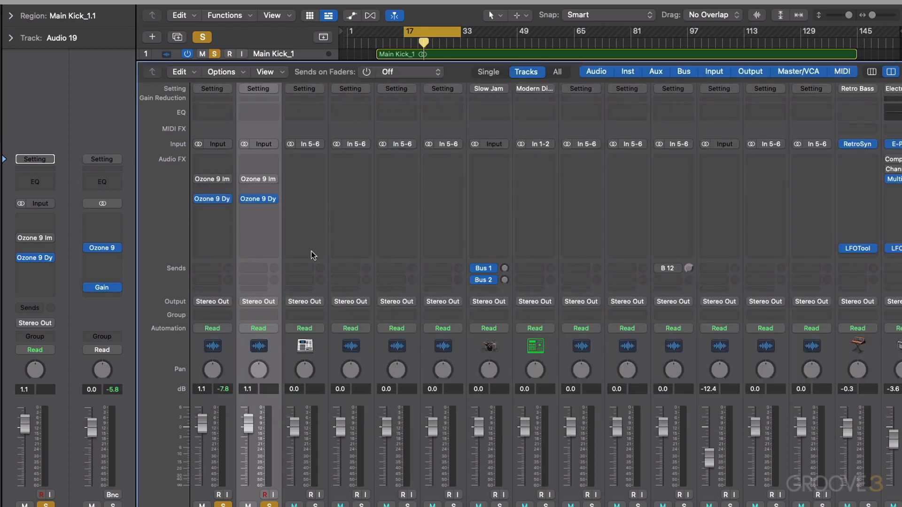
- Toggle the channel solos of Main Kick_1 and Audio 19 during playback to hear each kick band separately
click(223, 504)
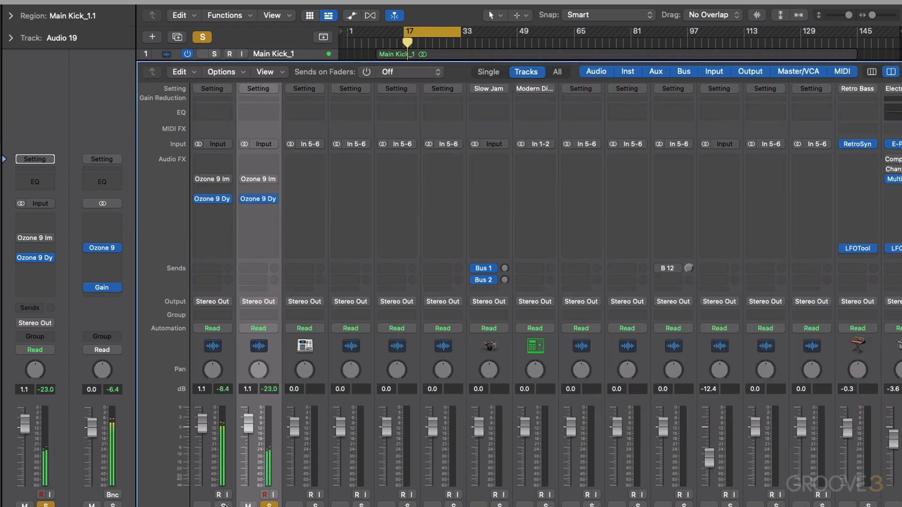
click(223, 505)
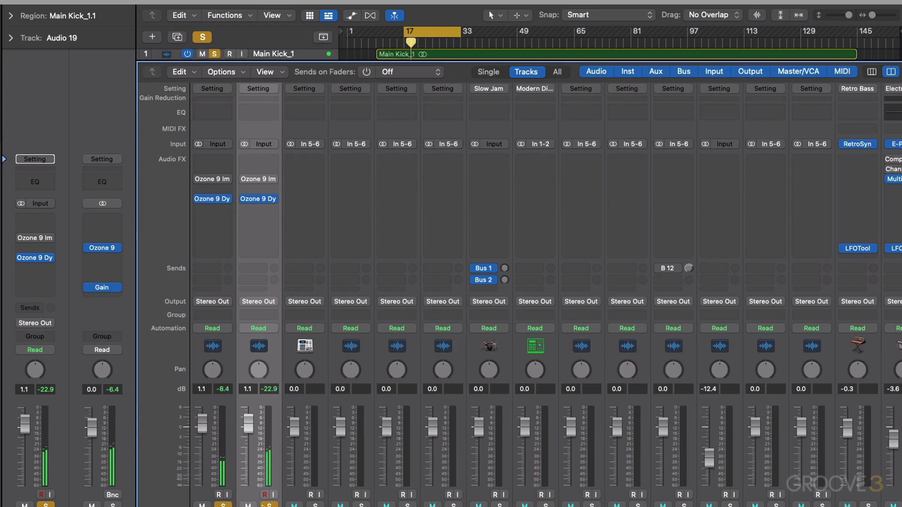
click(269, 505)
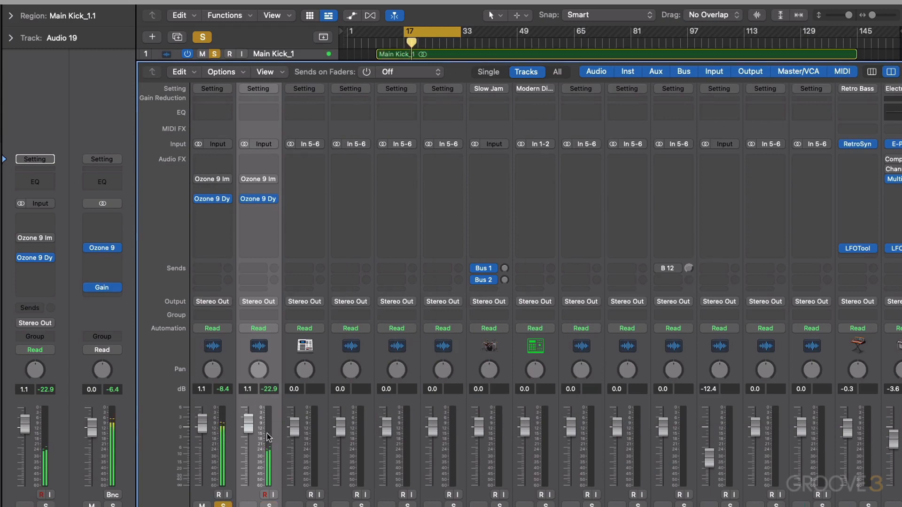
- Insert a Gain plug-in after Dynamics on Main Kick_1 and close its window
click(209, 211)
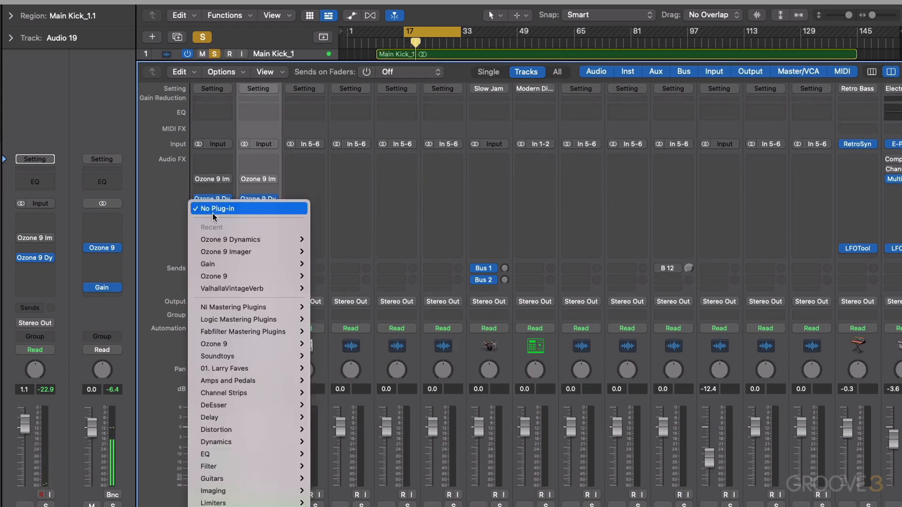
mouse_move(282, 264)
click(329, 261)
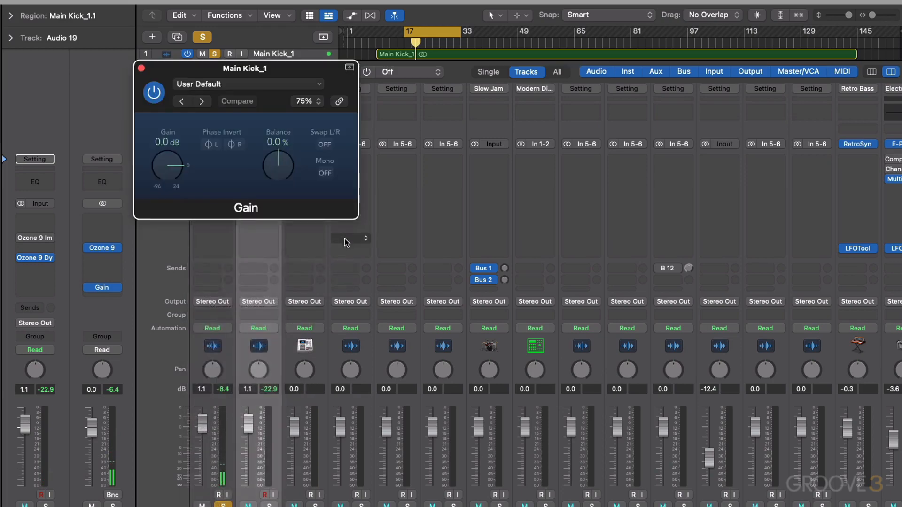
click(141, 69)
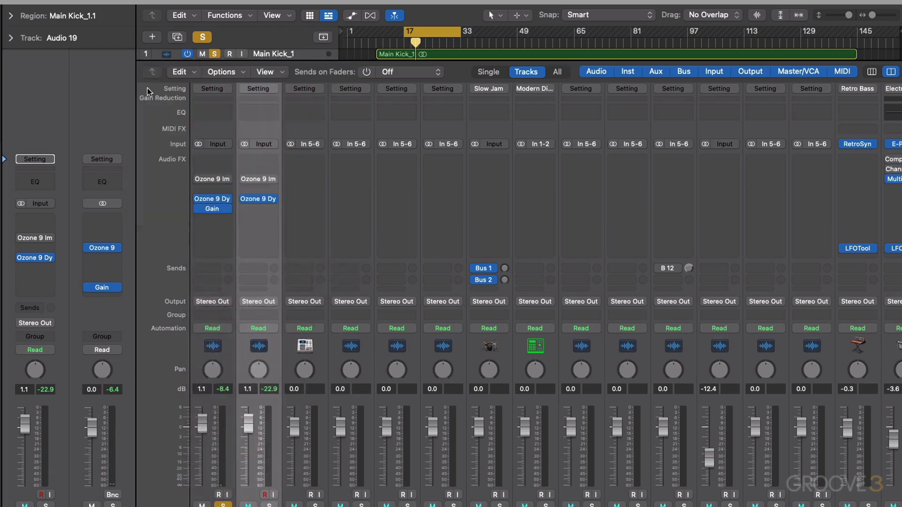
- Play both kick channels and compare mono with stereo using the Gain plug-in on Output 1-2
key(space)
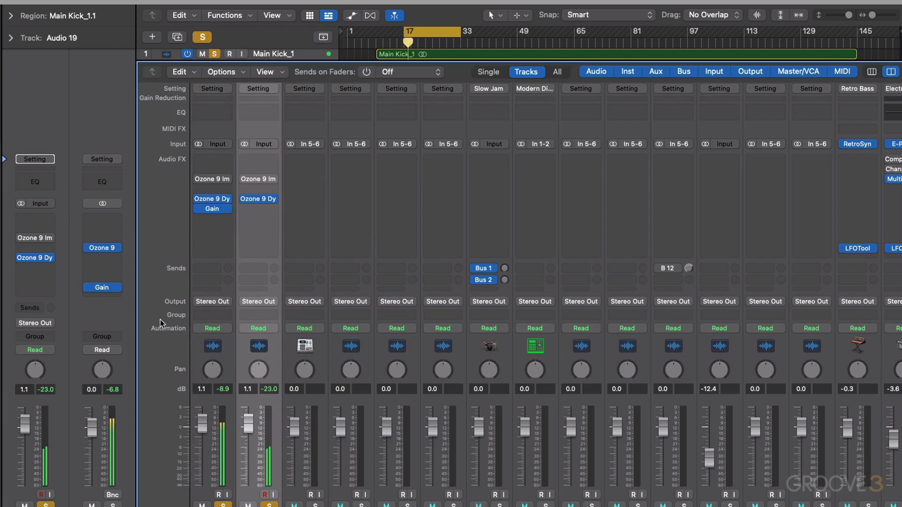
click(108, 291)
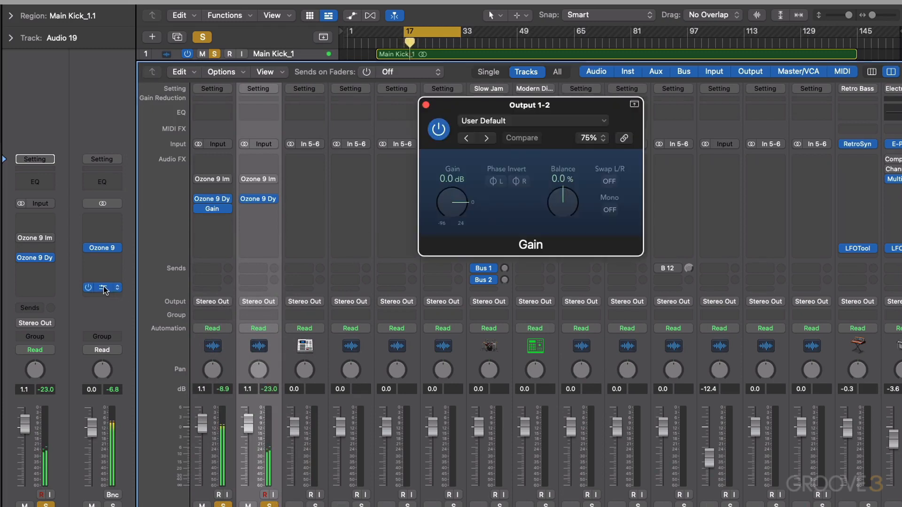
click(610, 210)
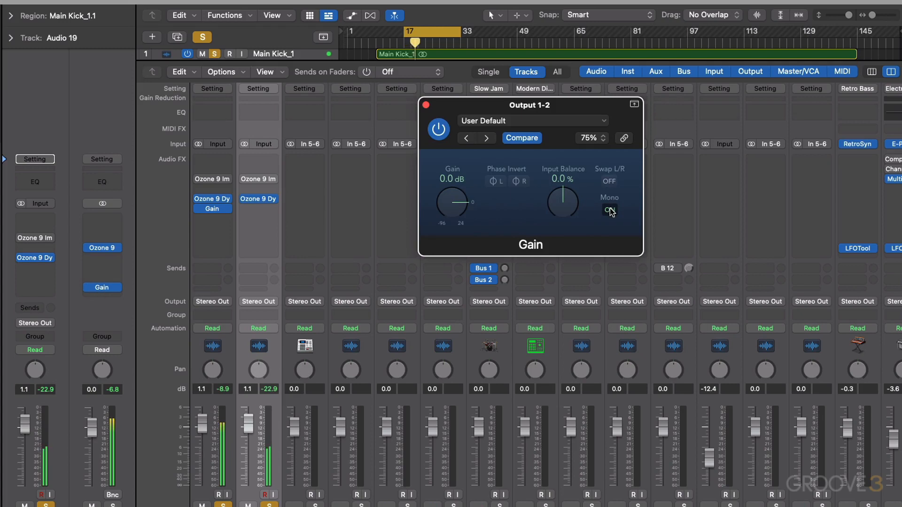
click(610, 210)
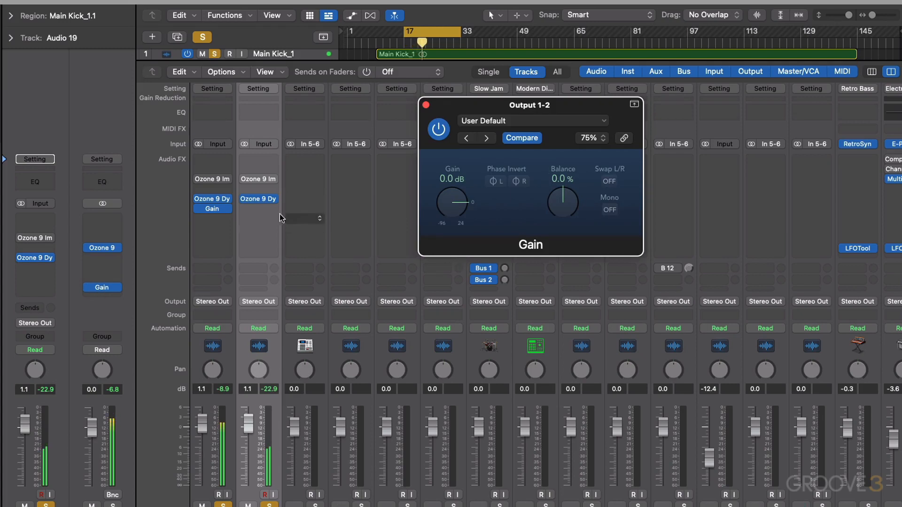
- Bypass Dynamics and Gain on the two kick channels, enable both Imagers, and mute and unsolo Audio 19 for comparison
drag(198, 199, 201, 210)
click(243, 199)
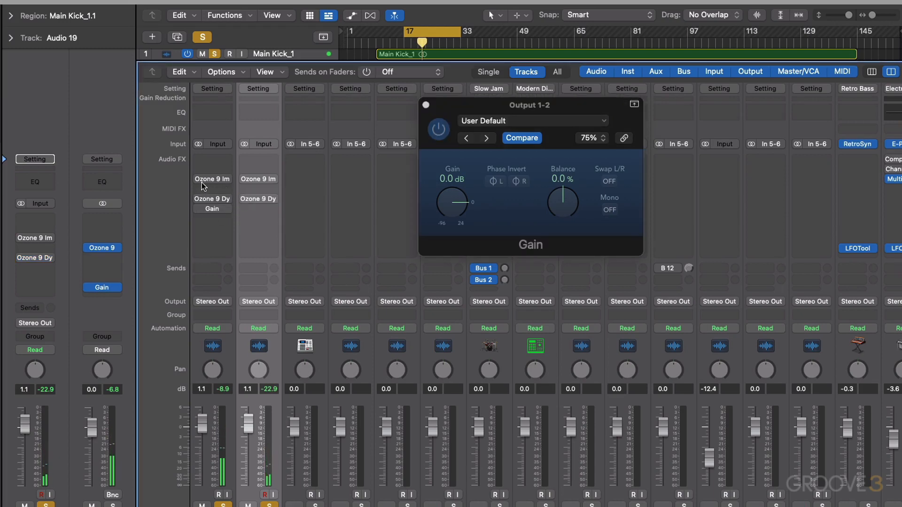
click(198, 180)
click(243, 180)
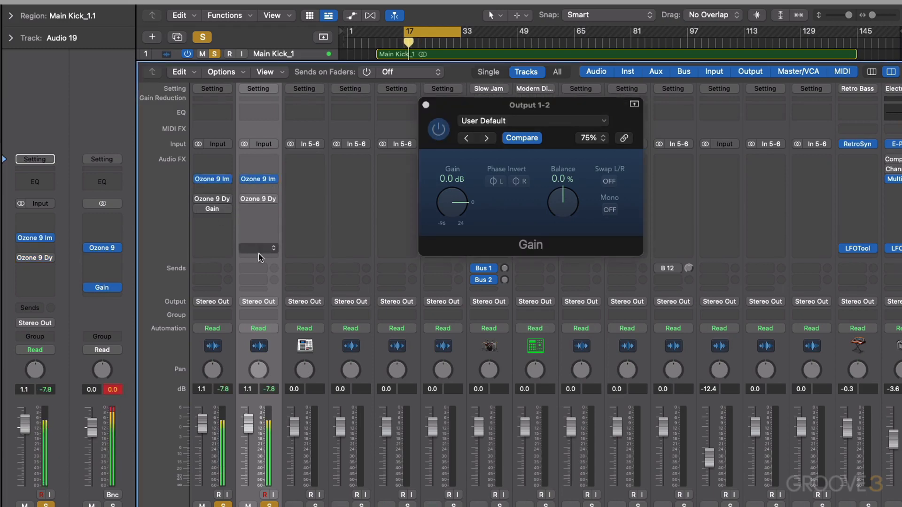
click(249, 505)
click(270, 504)
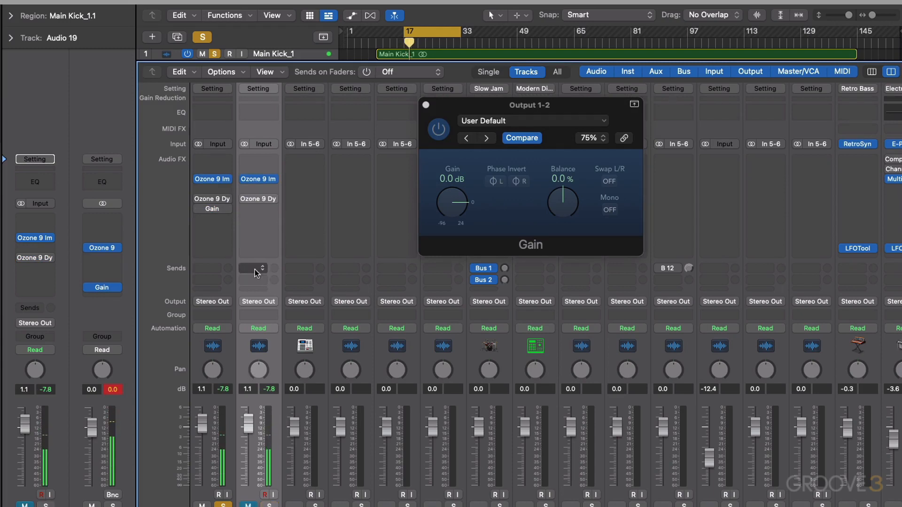
- Bypass the Imagers and re-enable Dynamics and Gain on the kick channels, playing the split-band version again
click(199, 181)
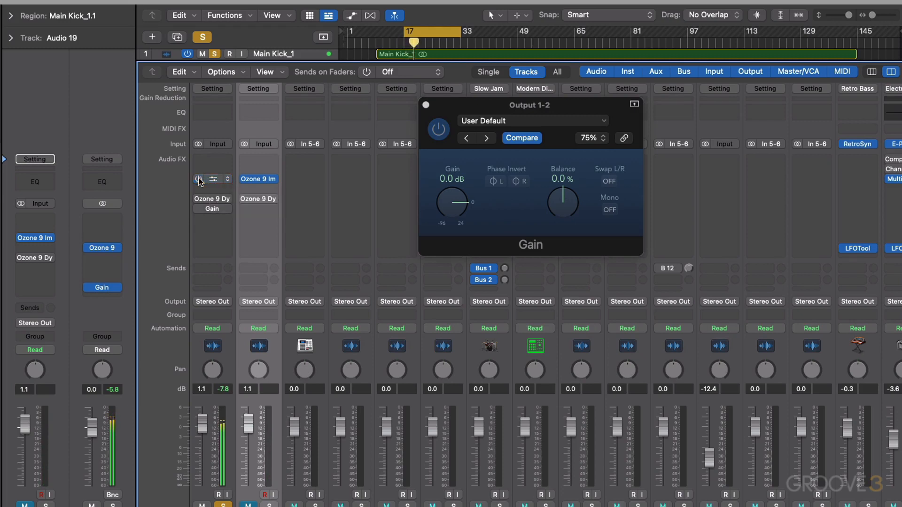
click(199, 199)
click(245, 200)
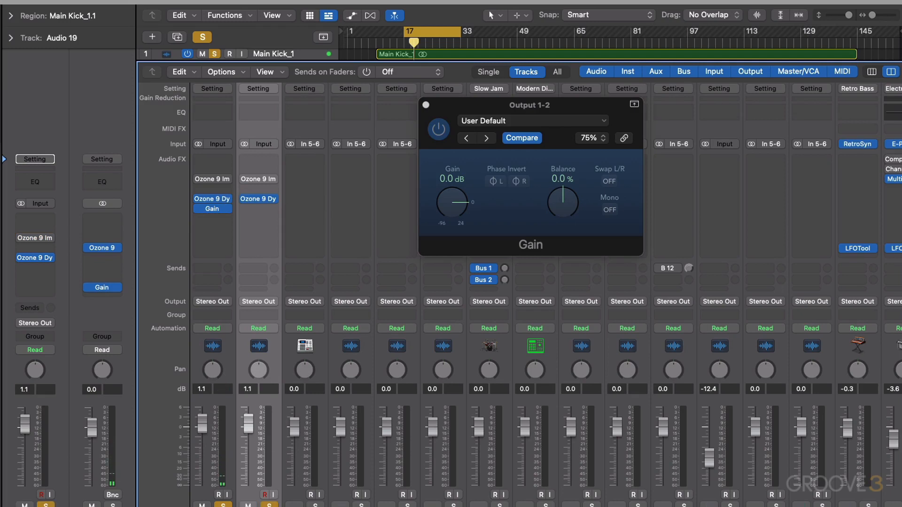
key(space)
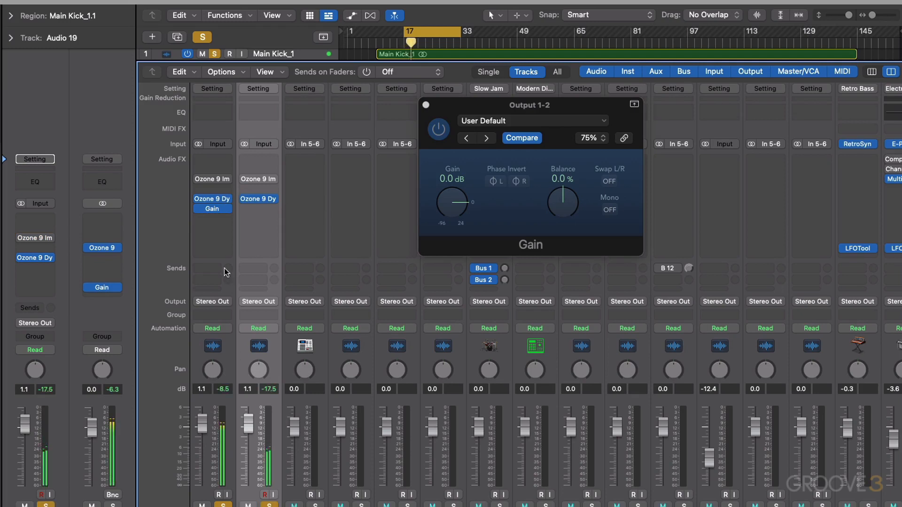
- Delete the duplicate kick region and the Audio 19 track, and remove Ozone 9 Dynamics from Main Kick_1
key(x)
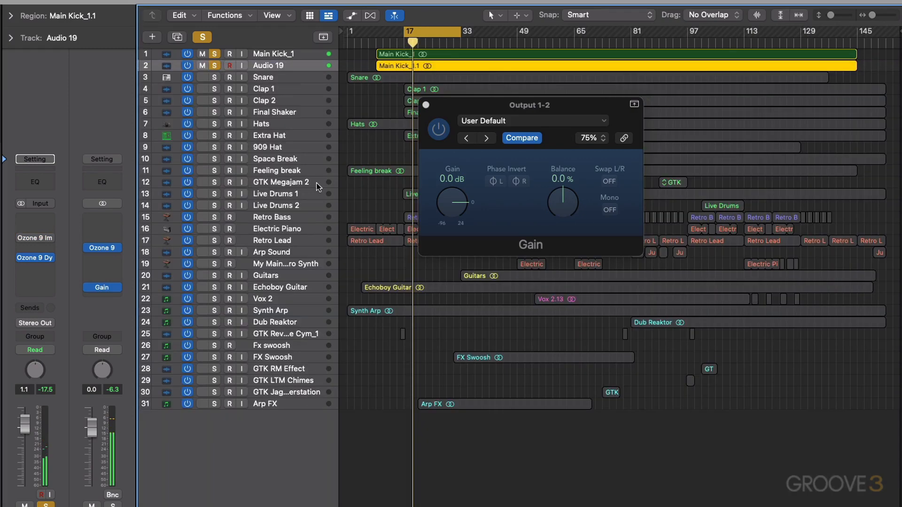
key(Delete)
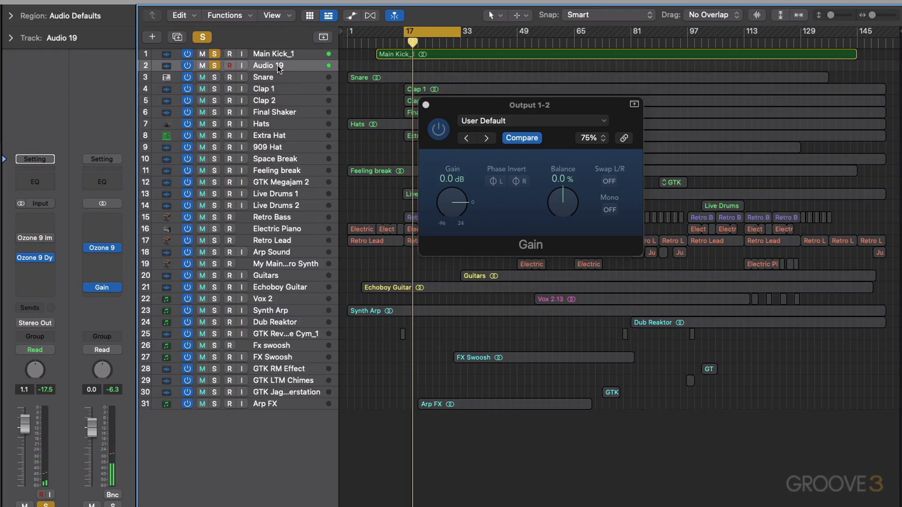
key(super+BackSpace)
key(x)
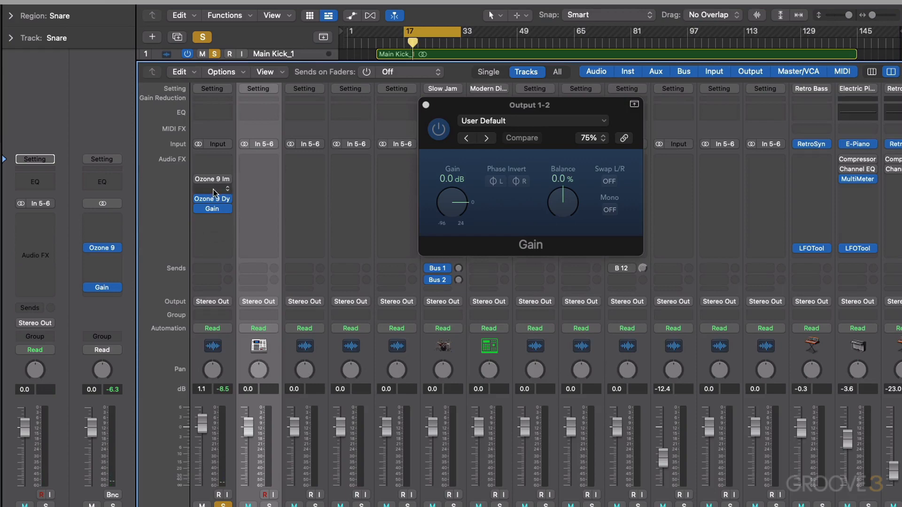
click(228, 202)
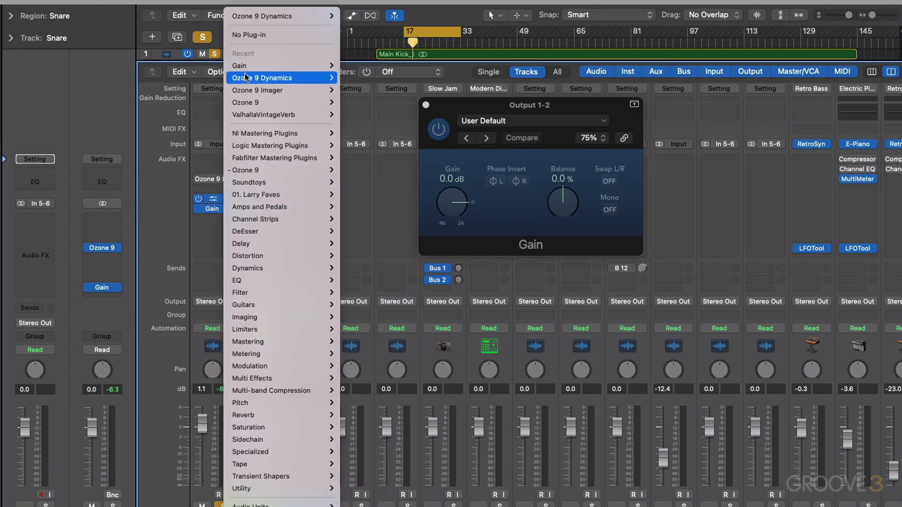
click(244, 35)
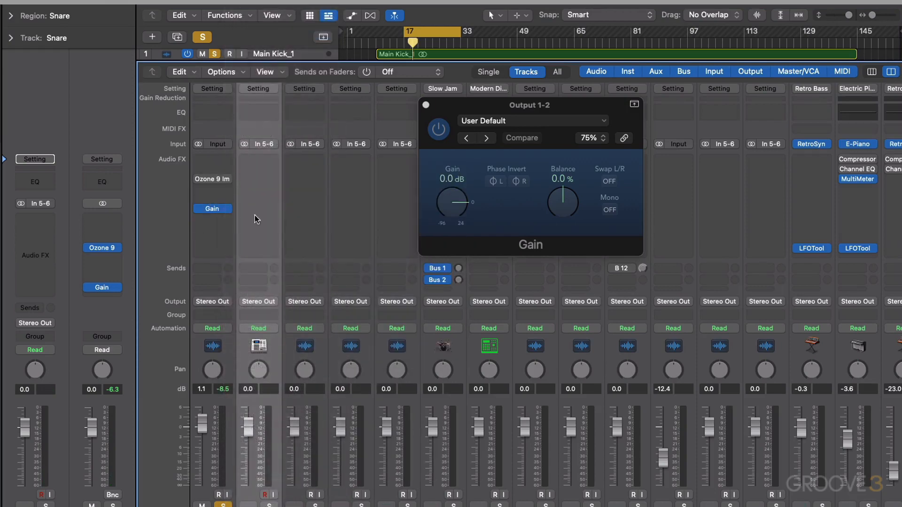
- Remove the Gain plug-in from the Main Kick_1 channel and re-enable its Ozone 9 Imager
click(227, 209)
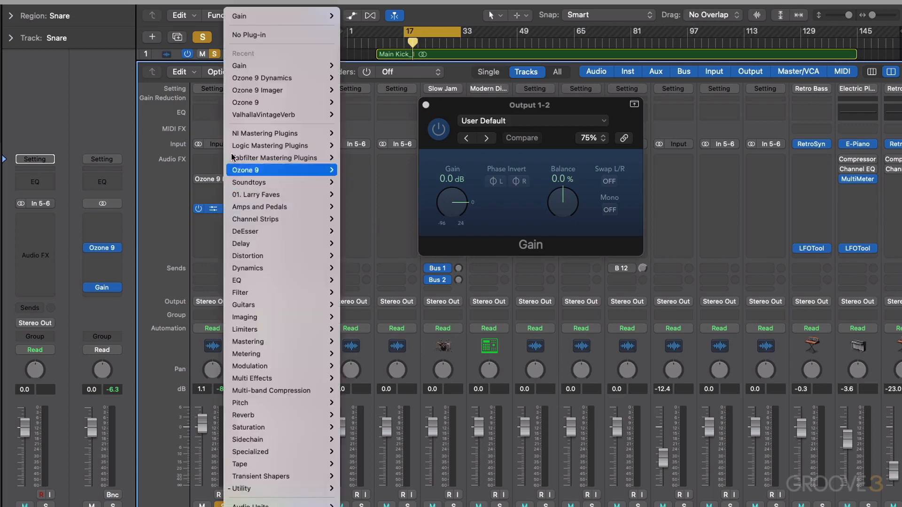
click(247, 34)
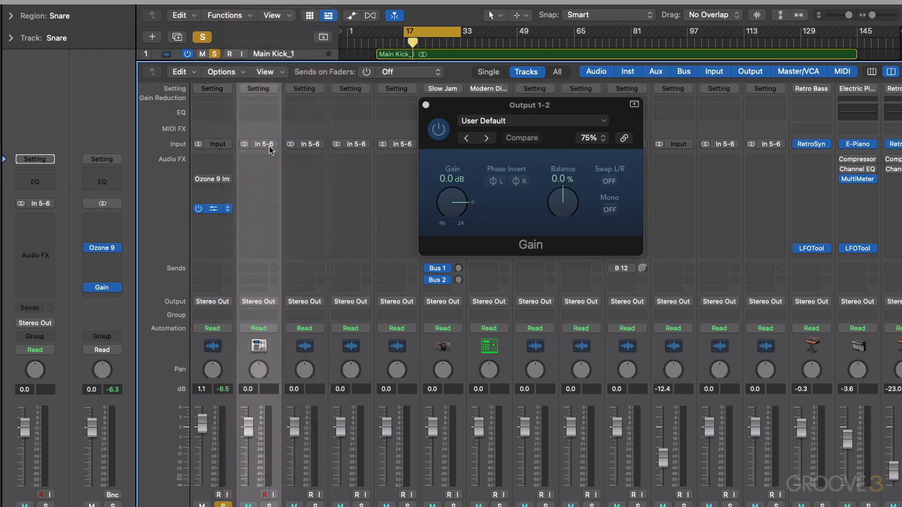
- Play Main Kick_1 and compare mono with stereo using Gain on Output 1-2, closing the plug-in window when finished
key(space)
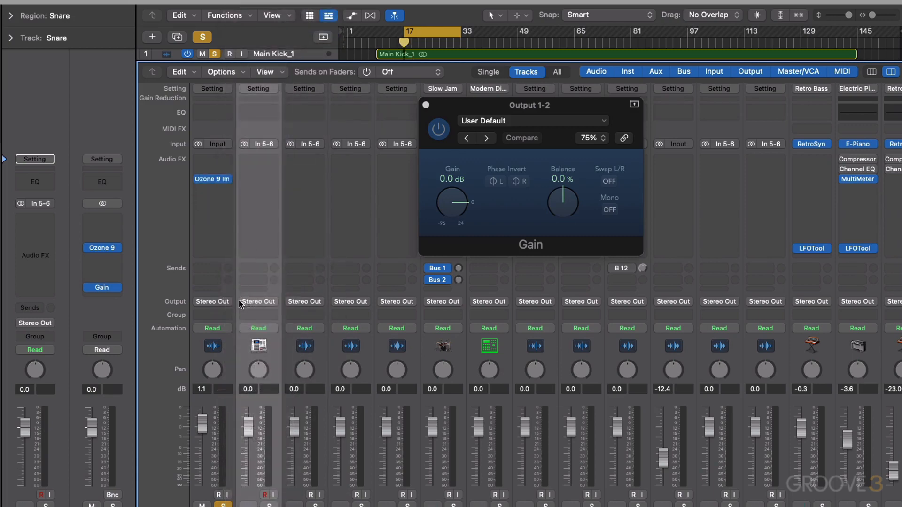
click(616, 213)
click(611, 211)
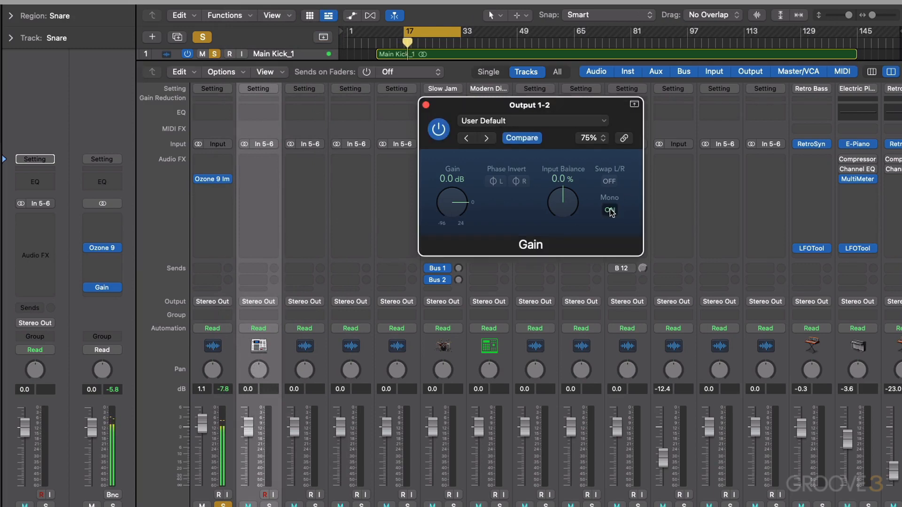
click(610, 210)
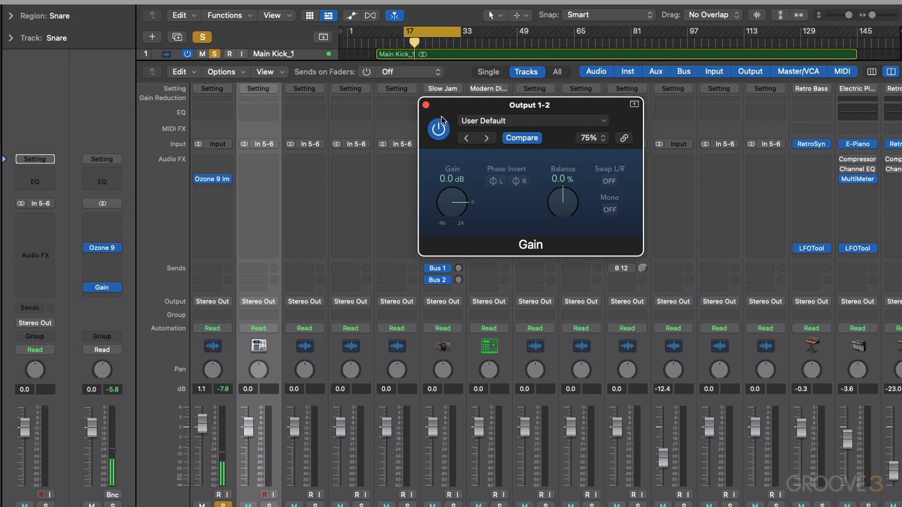
click(427, 108)
- Solo the Snare track in place of Main Kick_1, start playback and bring the mixer back into view
key(x)
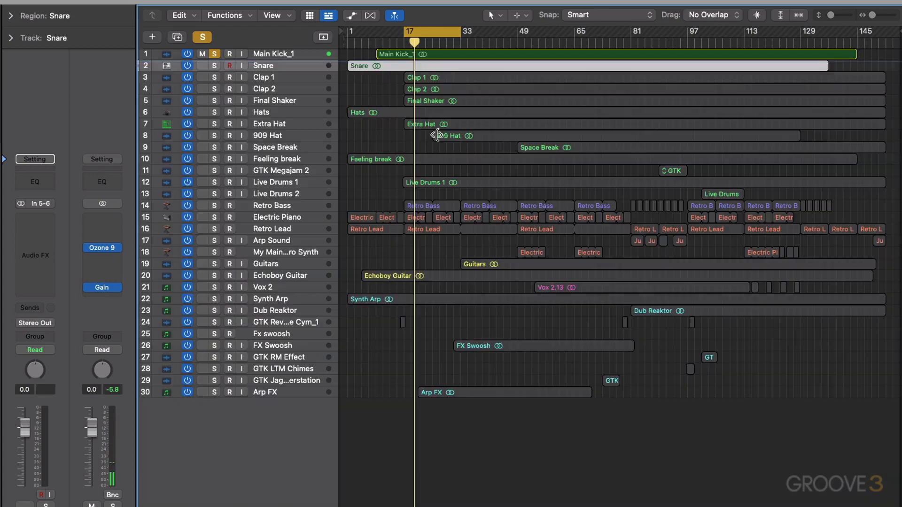
click(215, 65)
key(space)
key(x)
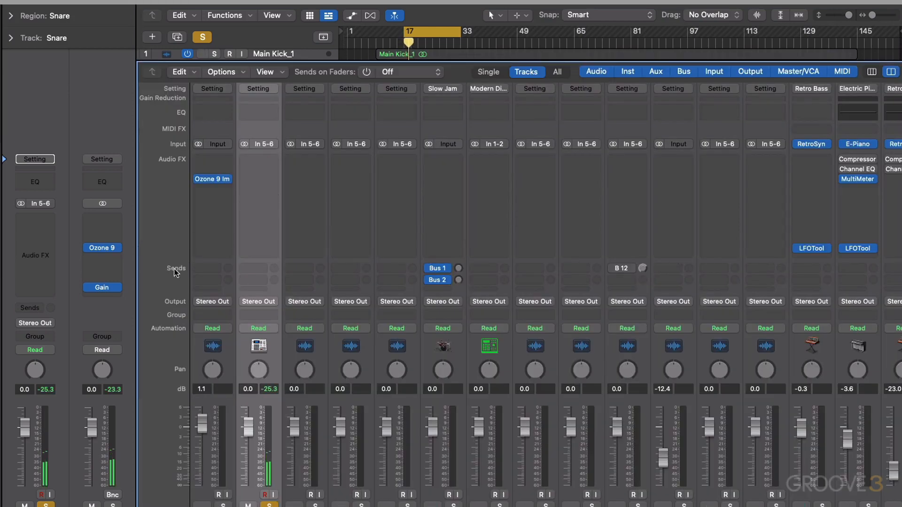
- Switch Mono on and off repeatedly in the Output 1-2 Gain plug-in to compare the soloed snare in mono and stereo
click(102, 287)
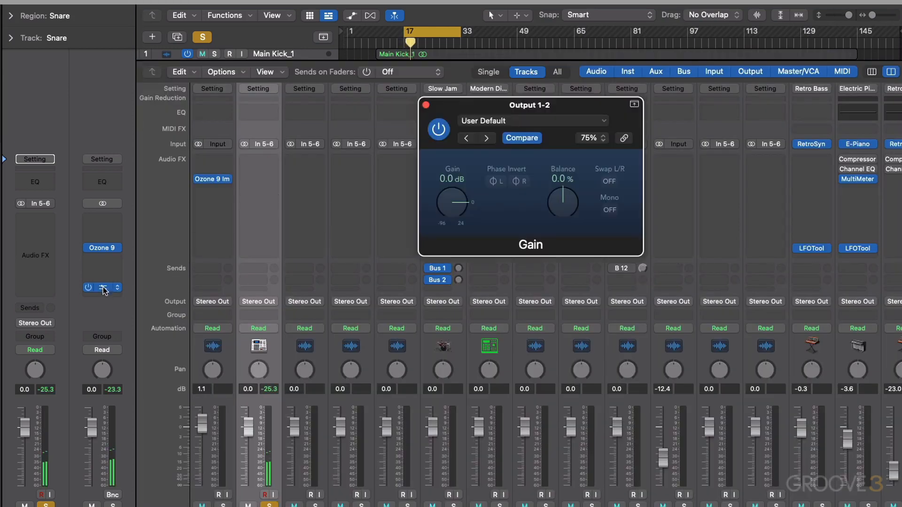
click(610, 211)
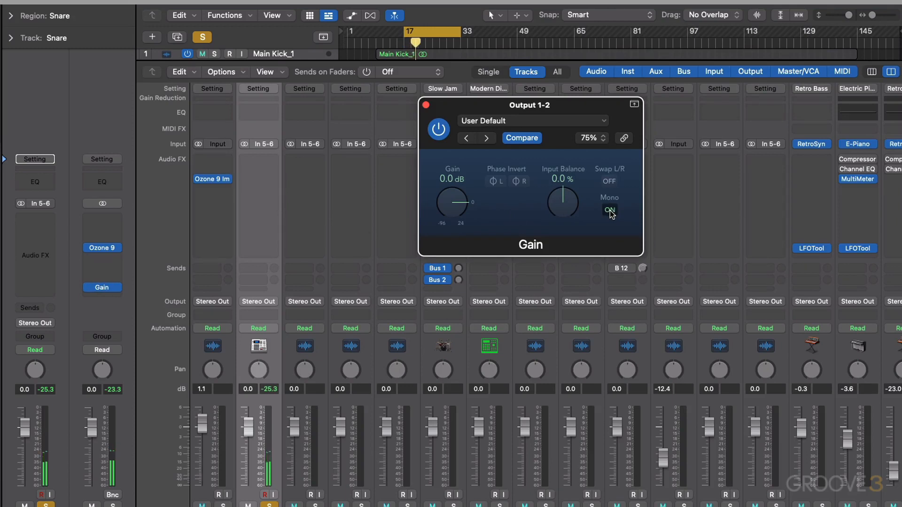
click(610, 211)
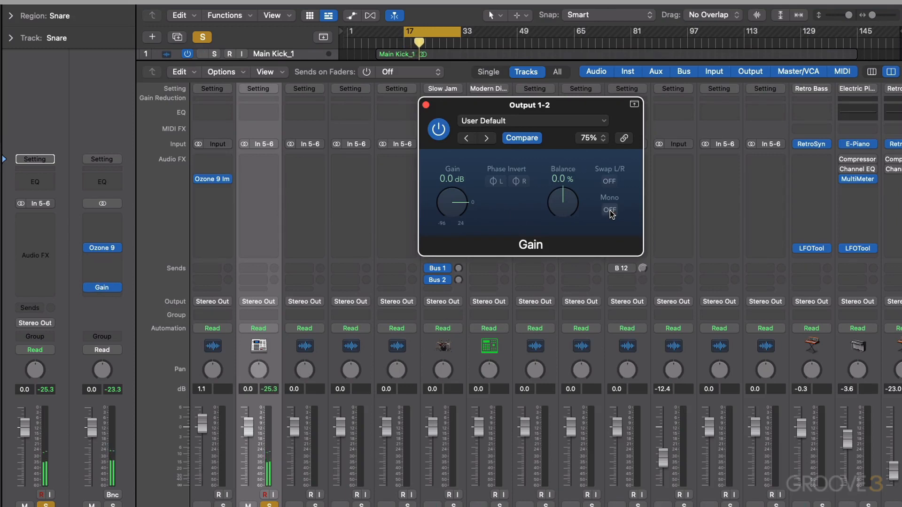
click(610, 211)
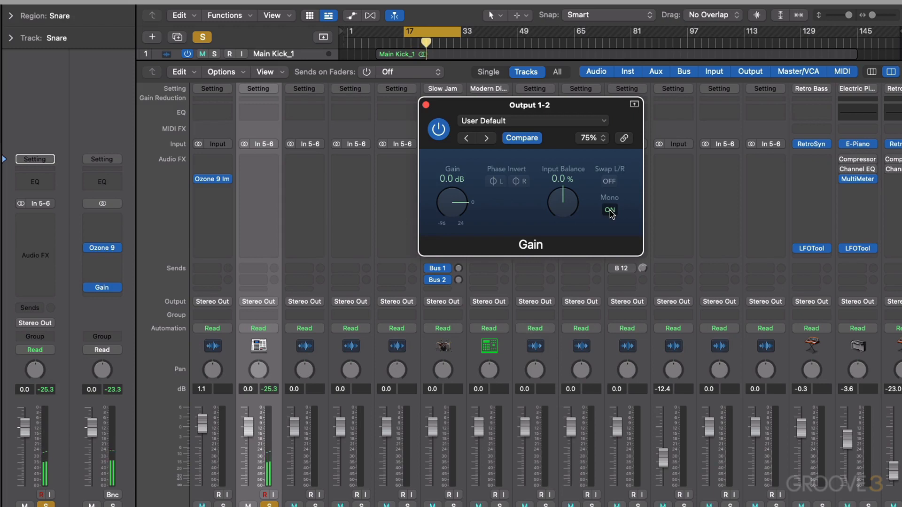
click(610, 211)
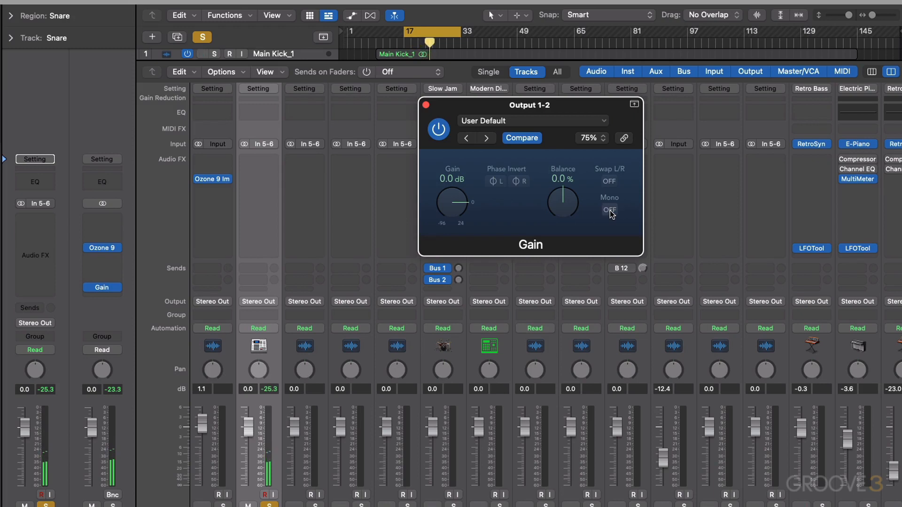
click(610, 211)
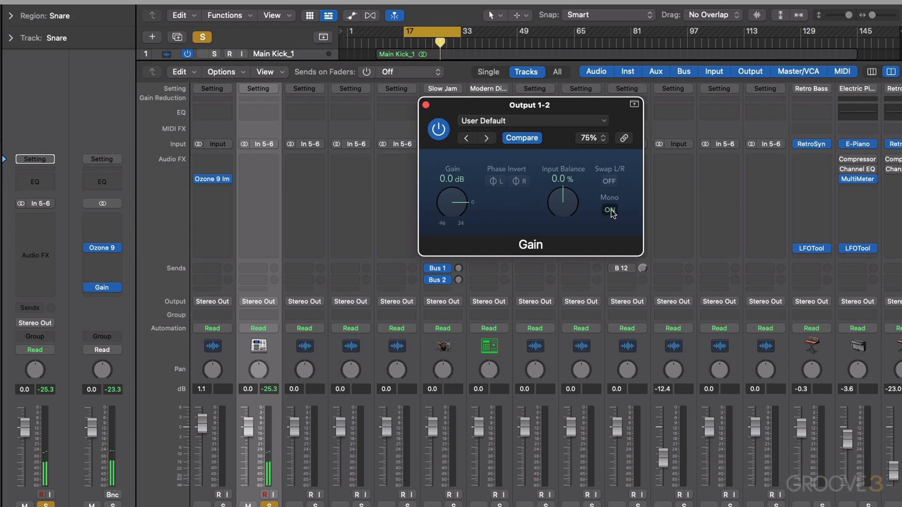
click(610, 211)
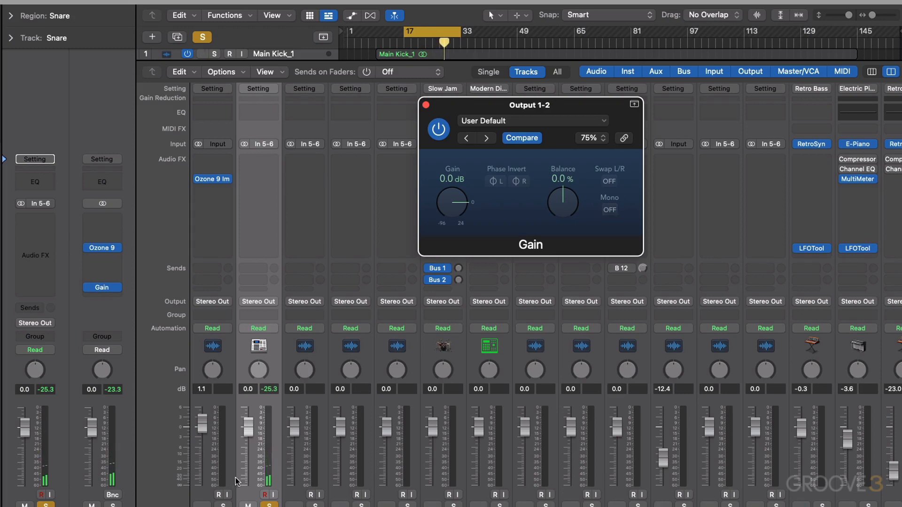
- Solo Main Kick_1 together with the Snare and compare the pair in mono and stereo, finishing with the output in stereo
click(222, 505)
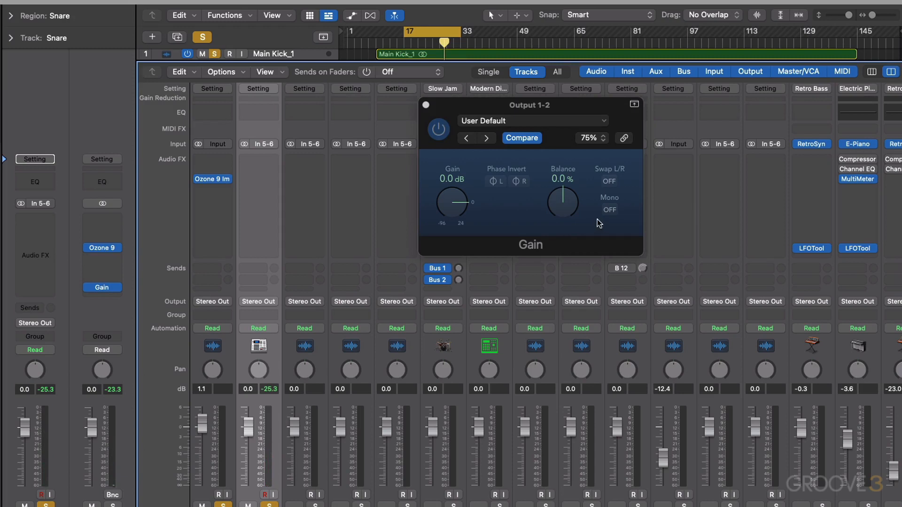
click(610, 210)
key(space)
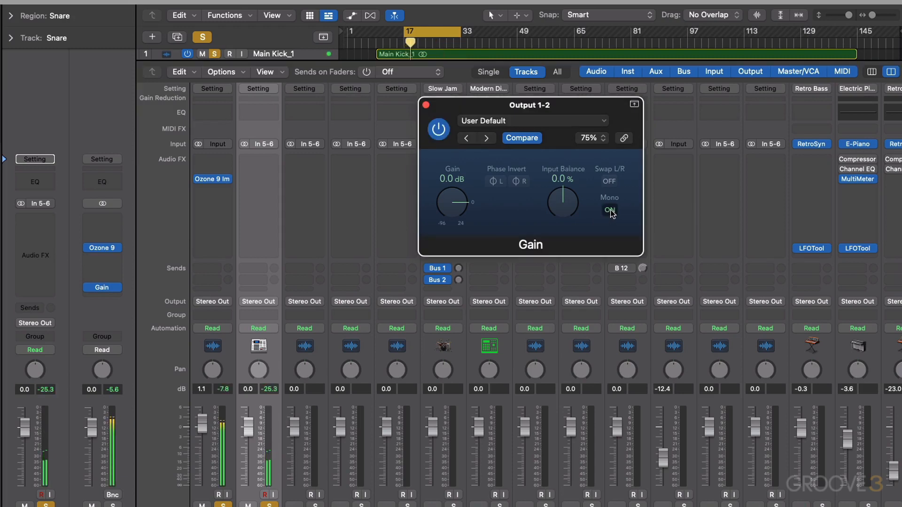
click(610, 210)
click(611, 210)
click(610, 210)
click(427, 105)
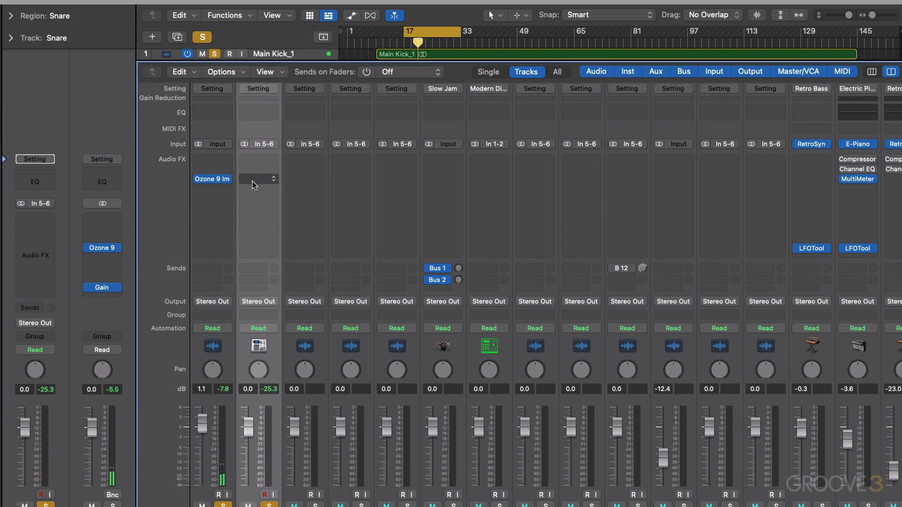
- Insert a stereo FabFilter Pro-Q 3 EQ on the Snare channel and move its window clear of the first channel strips
click(250, 160)
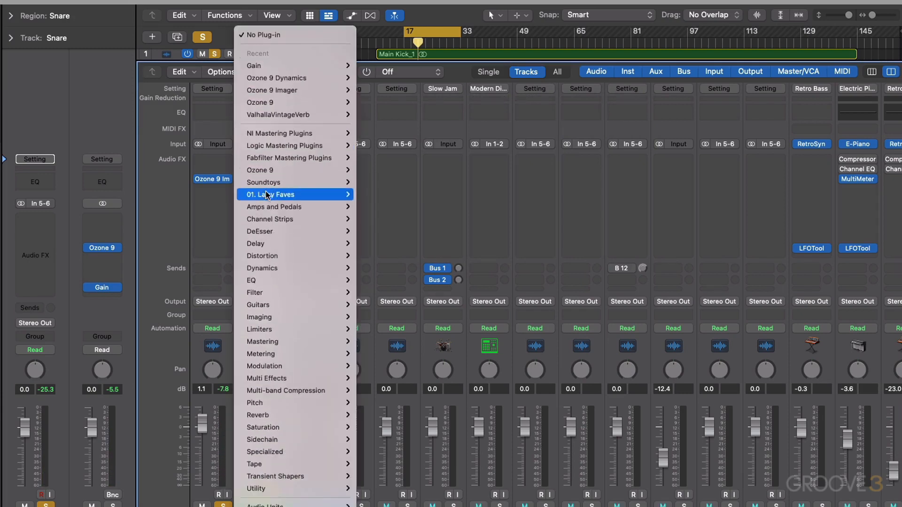
mouse_move(291, 281)
mouse_move(405, 409)
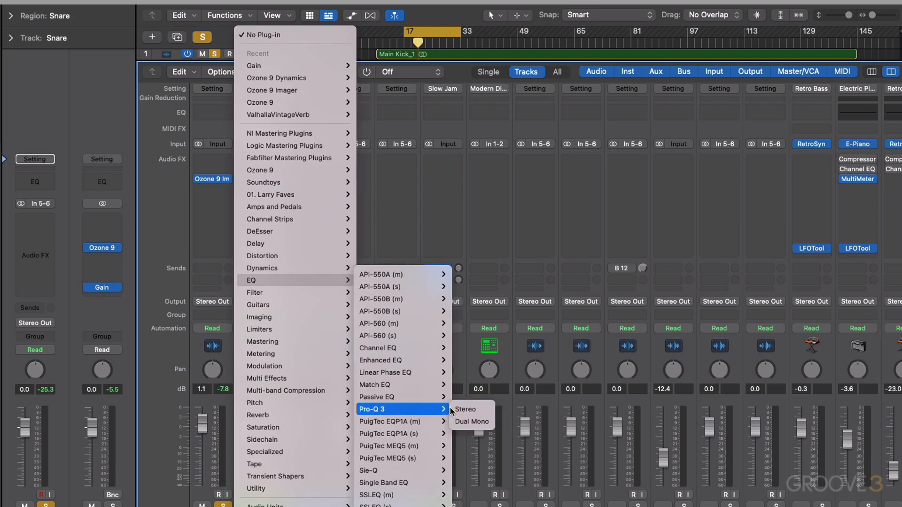
click(463, 410)
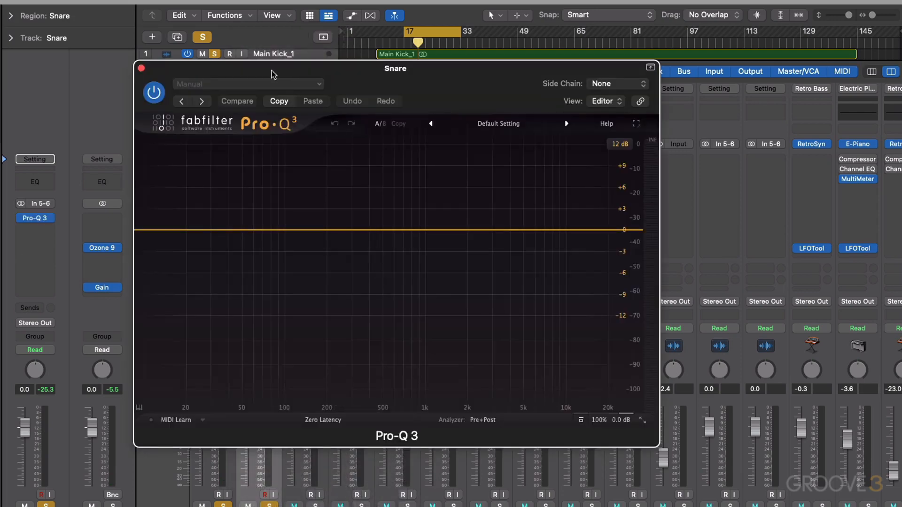
drag(273, 74, 467, 29)
- Unsolo Main Kick_1, play the snare with Output 1-2 switched to mono, and arrange the Gain and Pro-Q 3 windows side by side
click(223, 506)
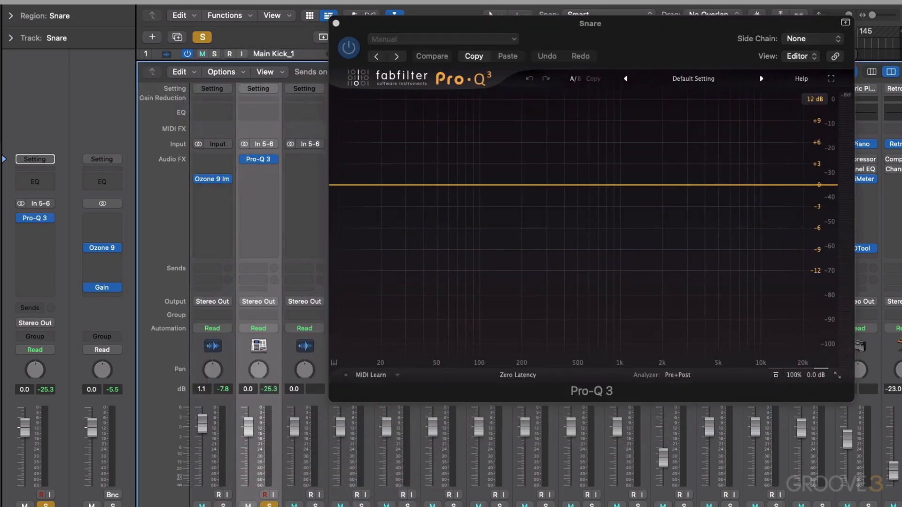
key(space)
click(101, 287)
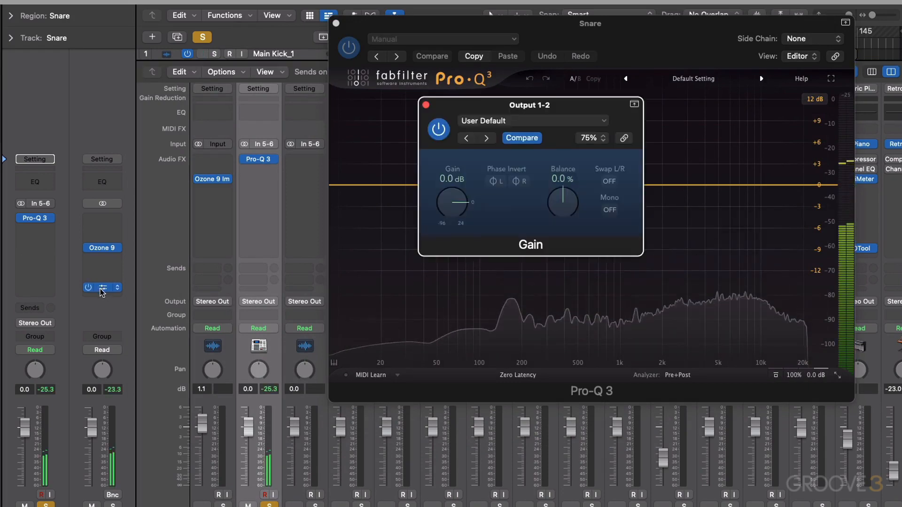
click(610, 209)
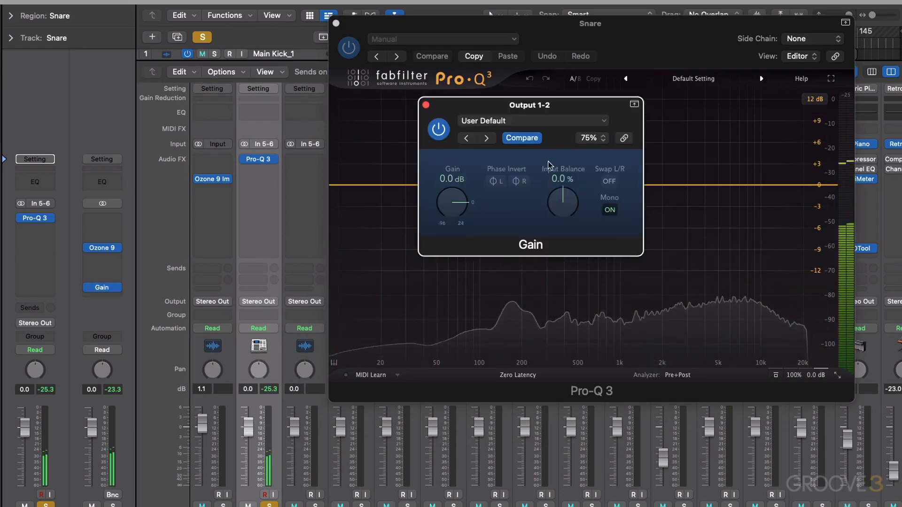
drag(462, 105, 184, 72)
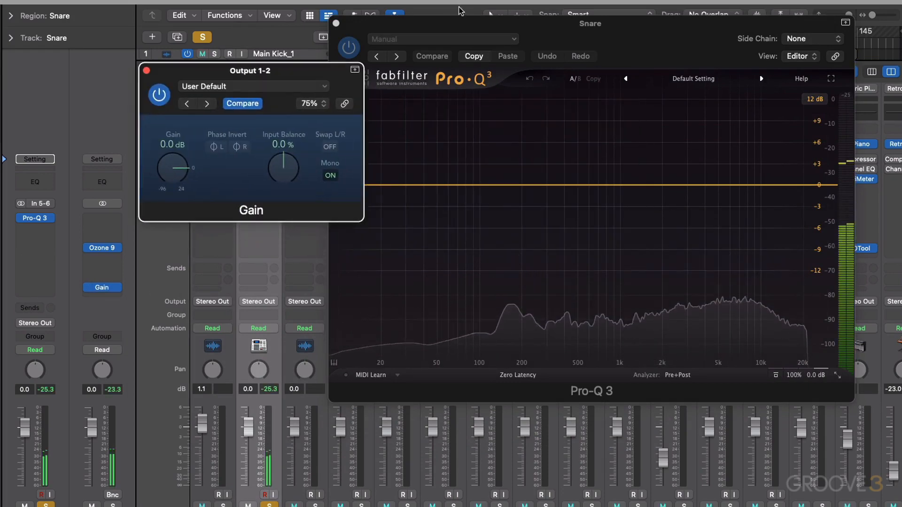
drag(286, 70, 224, 39)
drag(445, 18, 391, 4)
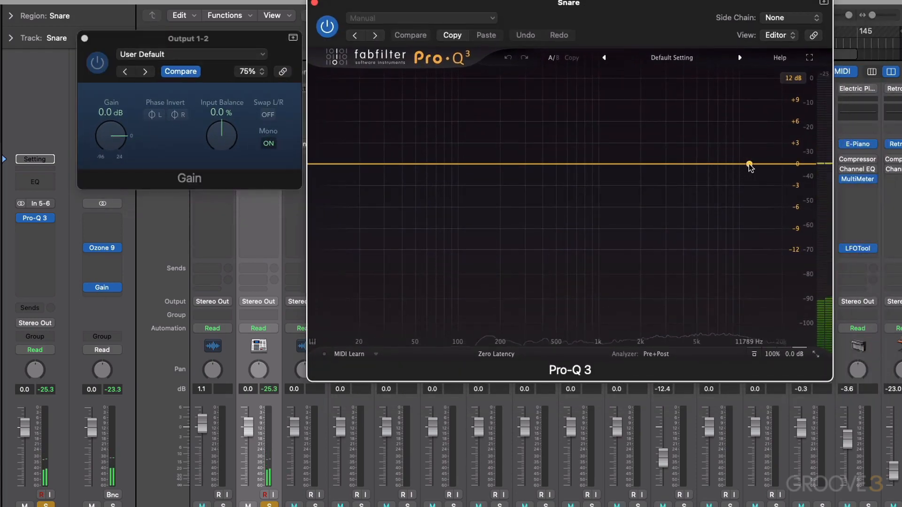
- Add a high-shelf boost in Pro-Q 3 with Mid stereo placement, at about 1542 Hz and +4.8 dB
drag(747, 166, 660, 153)
right_click(660, 153)
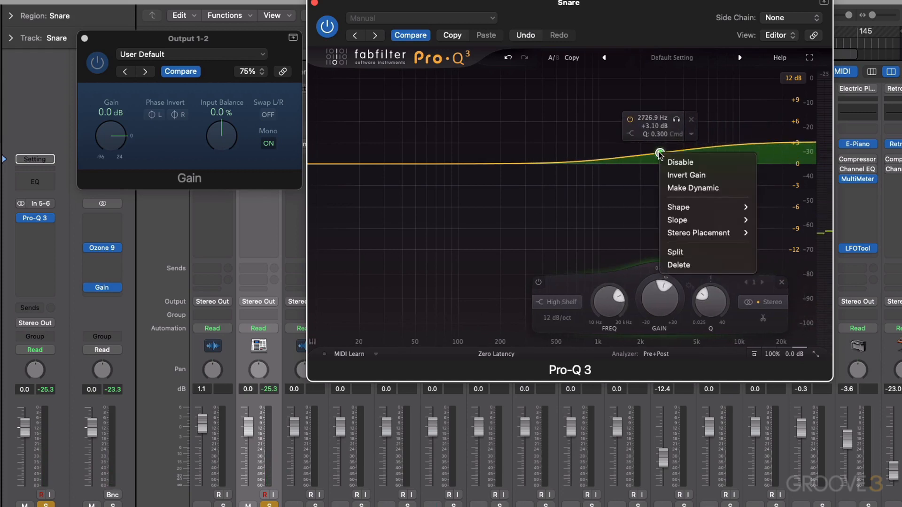
mouse_move(705, 233)
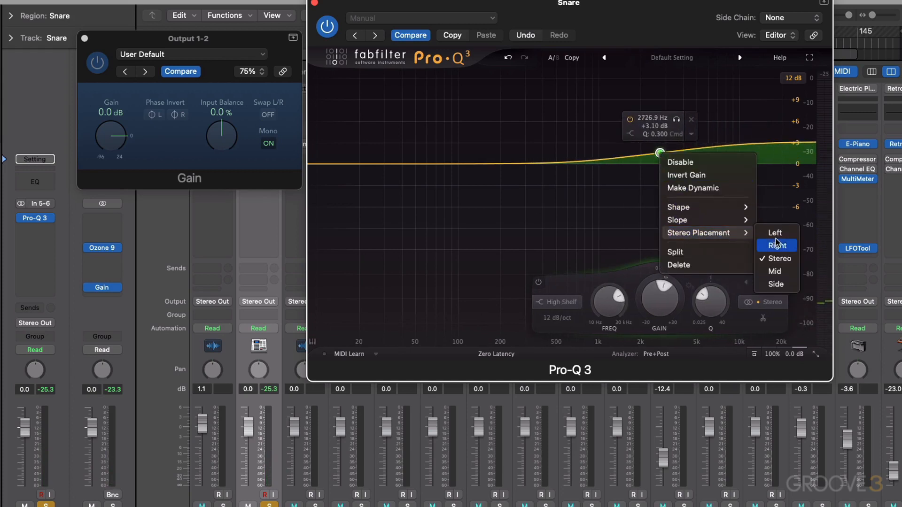
click(776, 271)
drag(661, 152, 625, 147)
- Play the snare with the mid shelf boost and compare stereo with mono, leaving Output 1-2 in mono
key(space)
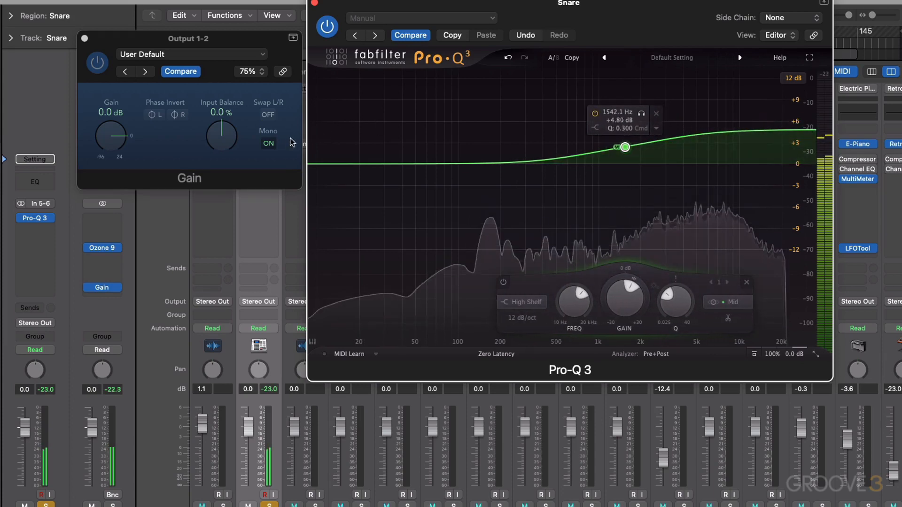
click(269, 143)
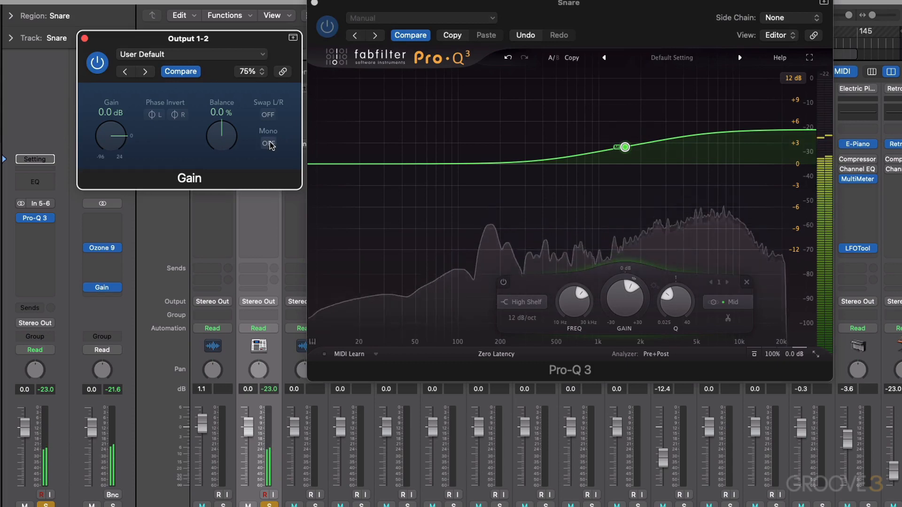
click(269, 144)
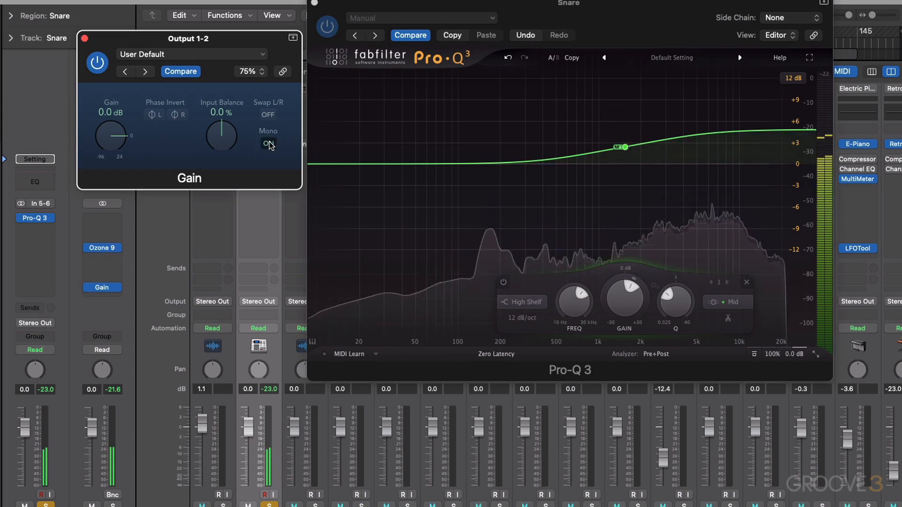
click(269, 143)
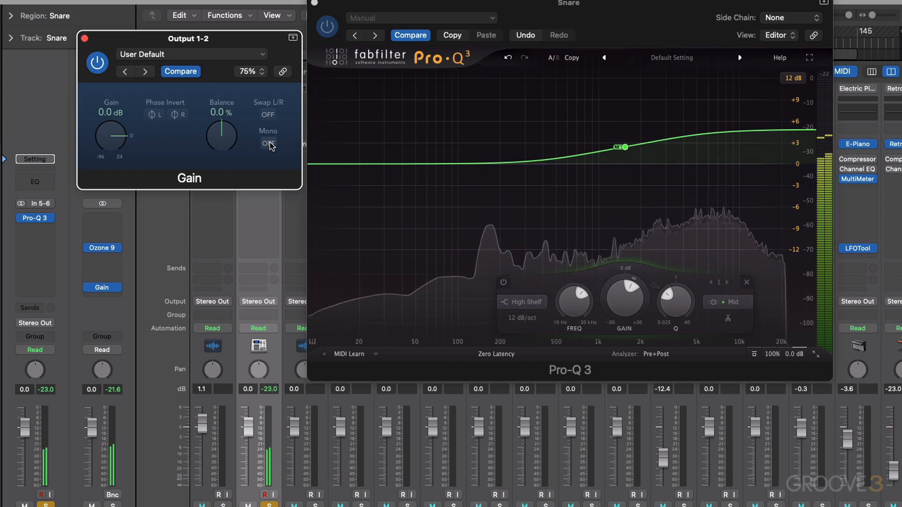
click(269, 143)
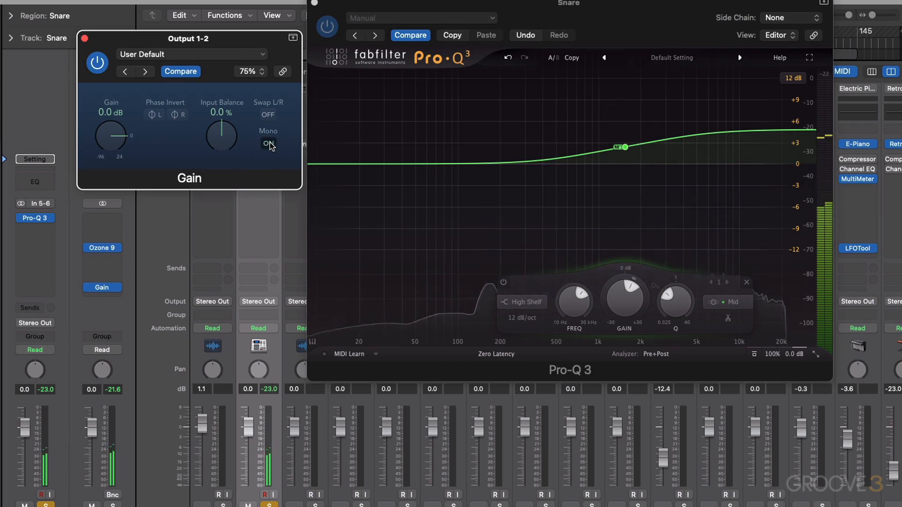
- Compare the snare with Pro-Q 3 bypassed and active, and lower the mid shelf's frequency to about 1327 Hz
click(754, 355)
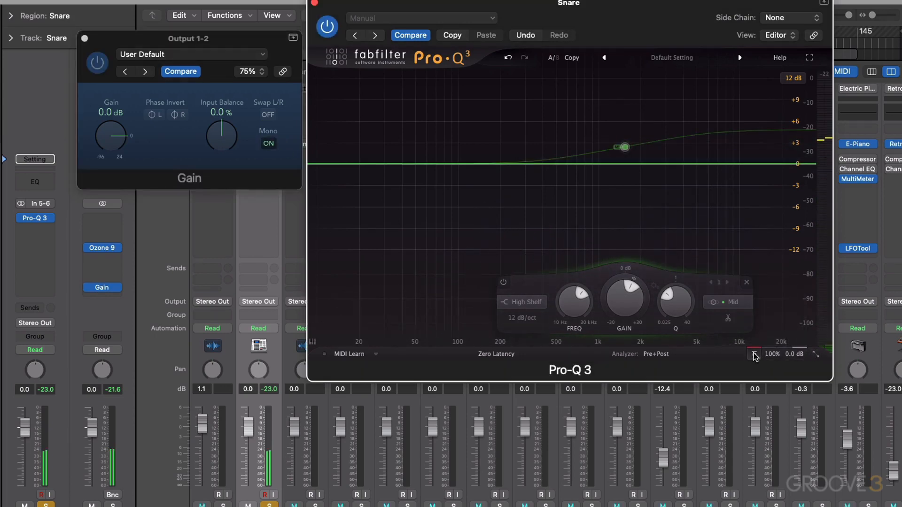
click(754, 355)
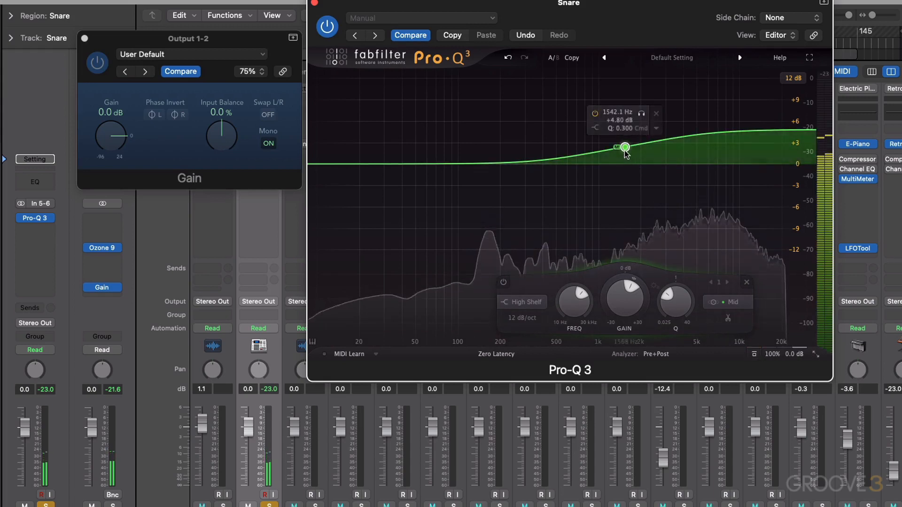
drag(625, 147, 616, 148)
click(754, 355)
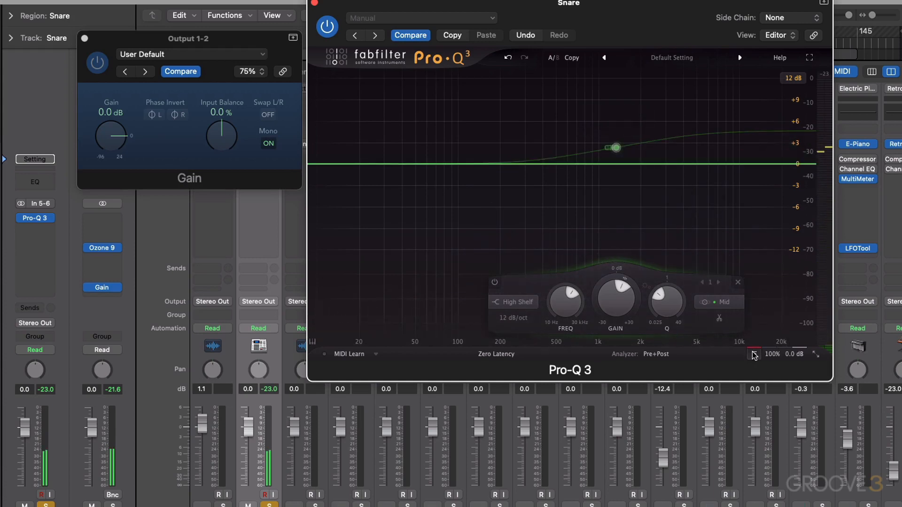
click(755, 355)
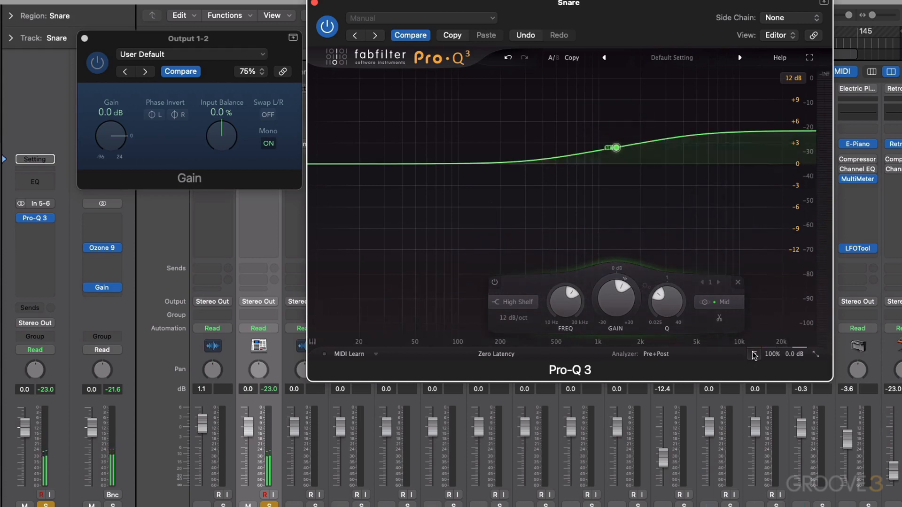
- Fine-tune the snare's mid shelf gain while comparing stereo with mono, leave Output 1-2 in mono and close its Gain window
click(268, 144)
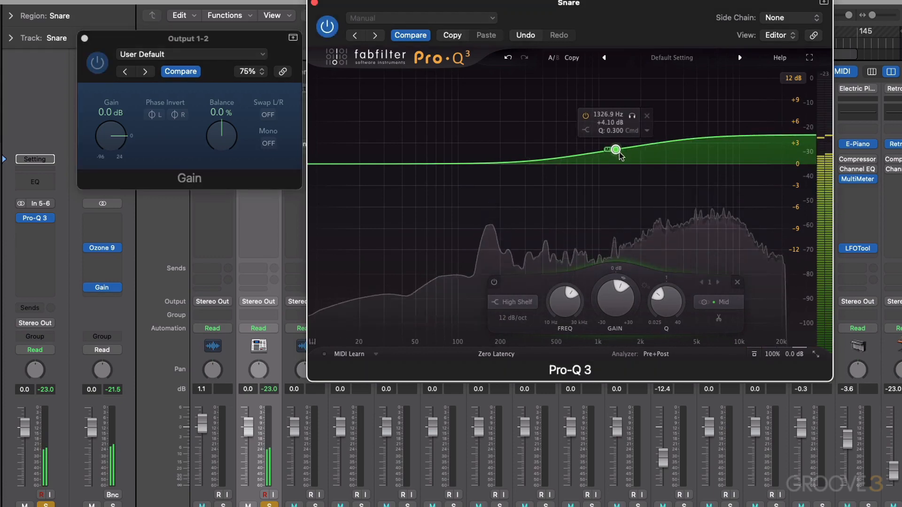
drag(619, 150, 619, 152)
click(269, 143)
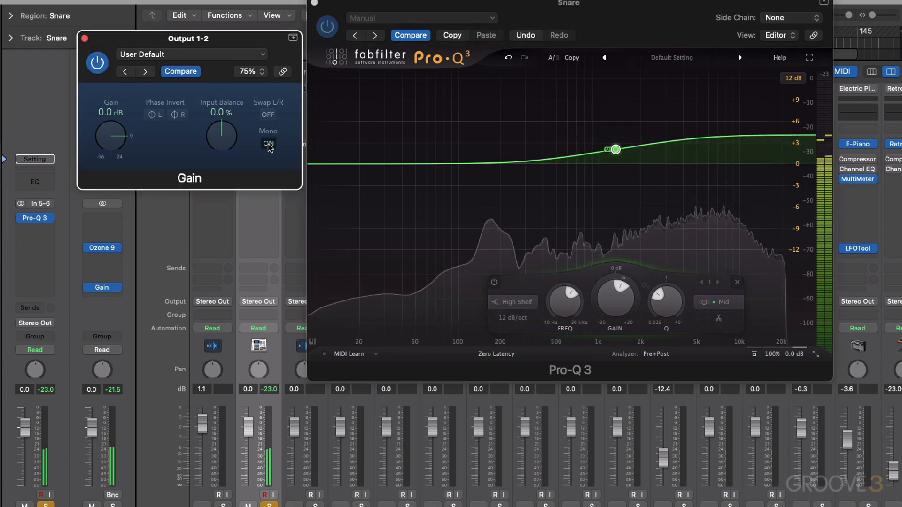
drag(615, 150, 615, 145)
click(85, 39)
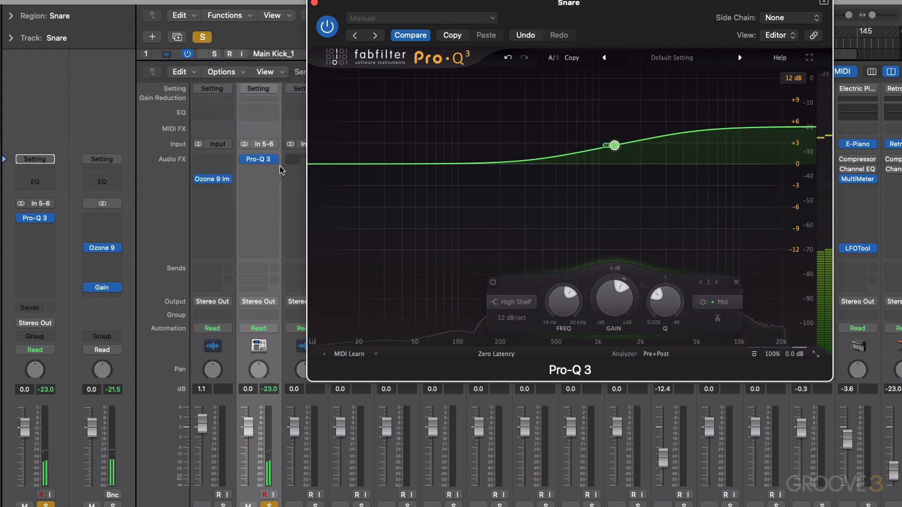
- Insert a stereo Gain after Pro-Q 3 on the Snare channel with Mono on, and close both snare plug-in windows
click(253, 170)
mouse_move(342, 210)
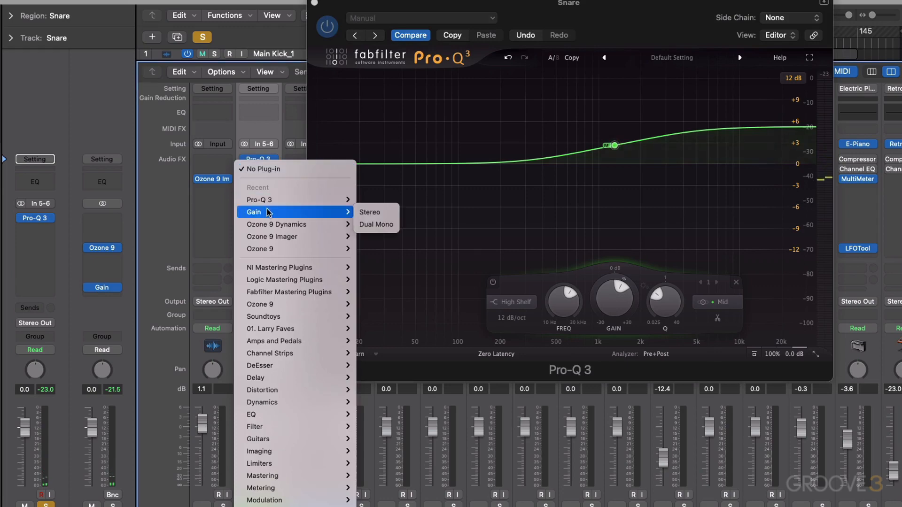
click(373, 209)
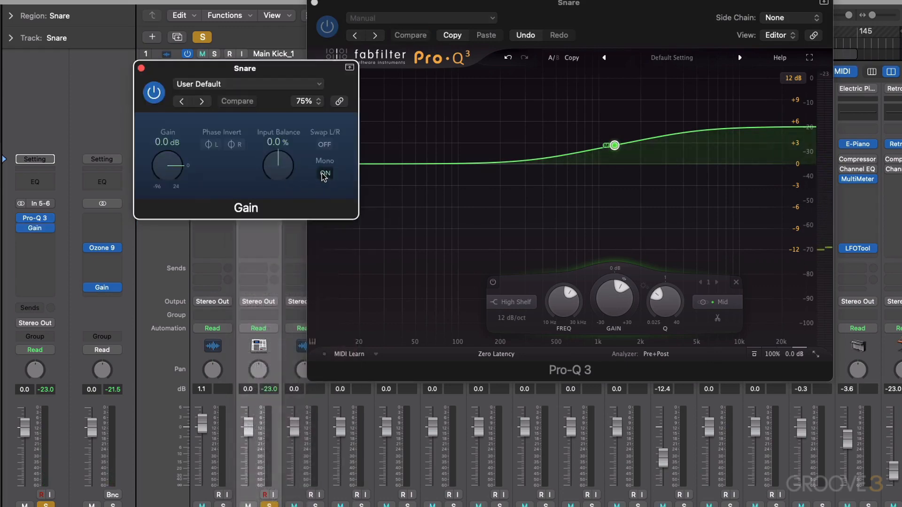
click(140, 69)
click(315, 3)
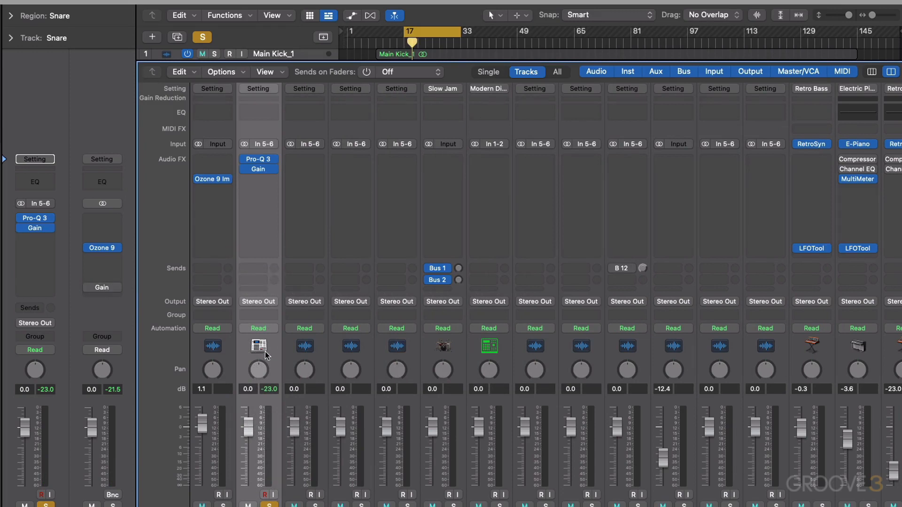
- Play the kick and snare with the Output 1-2 Gain re-enabled and compare stereo with mono, leaving the output in mono
key(space)
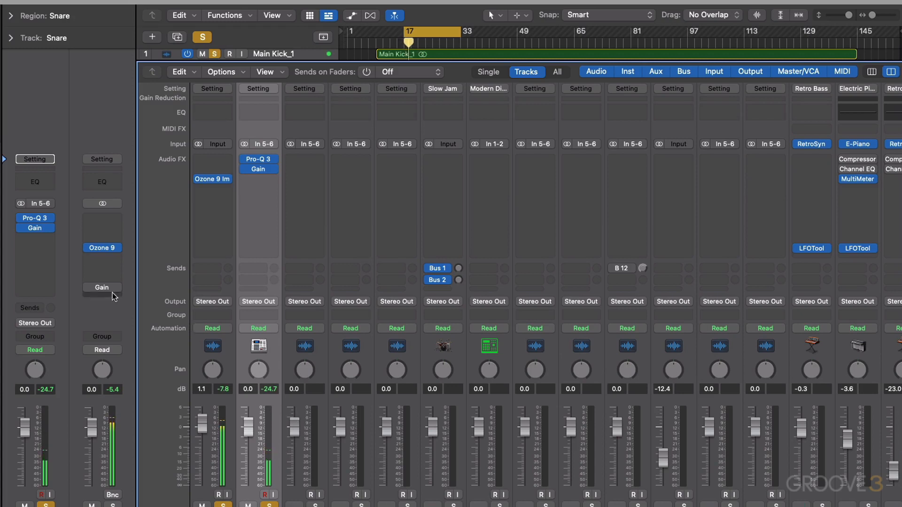
click(89, 288)
click(101, 287)
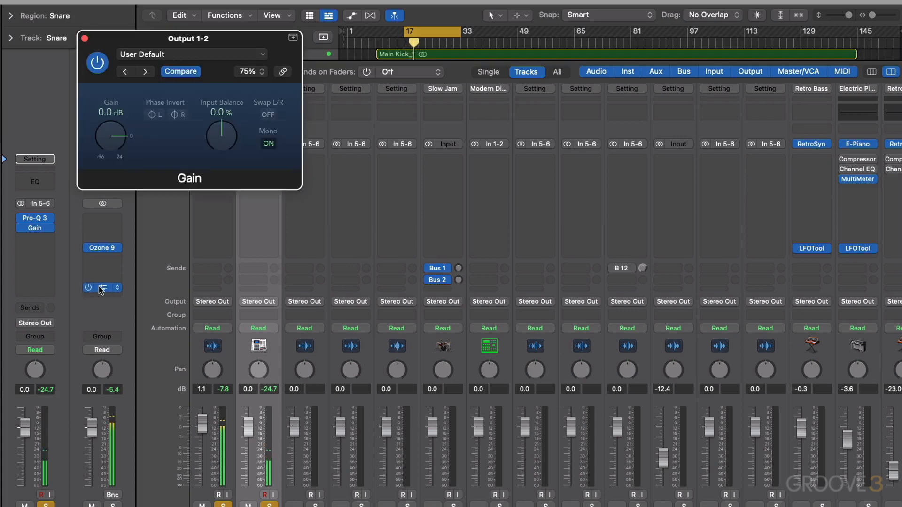
click(269, 144)
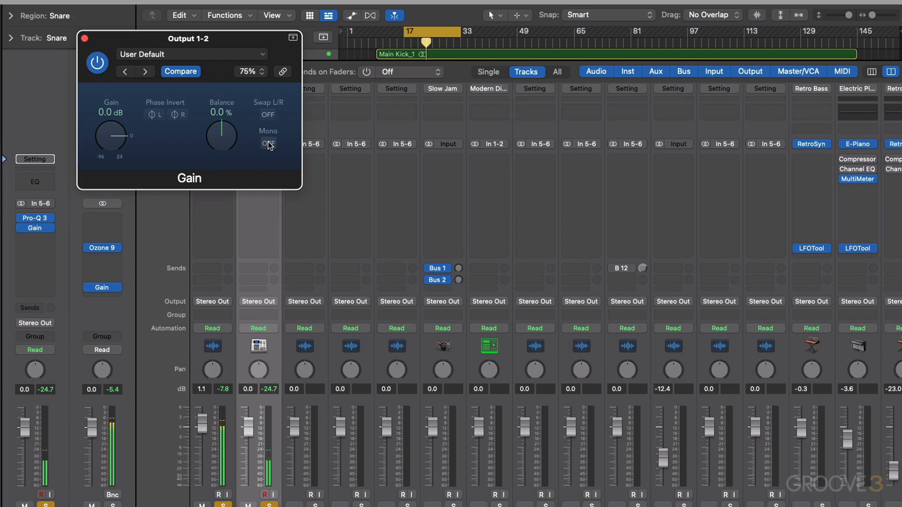
click(269, 144)
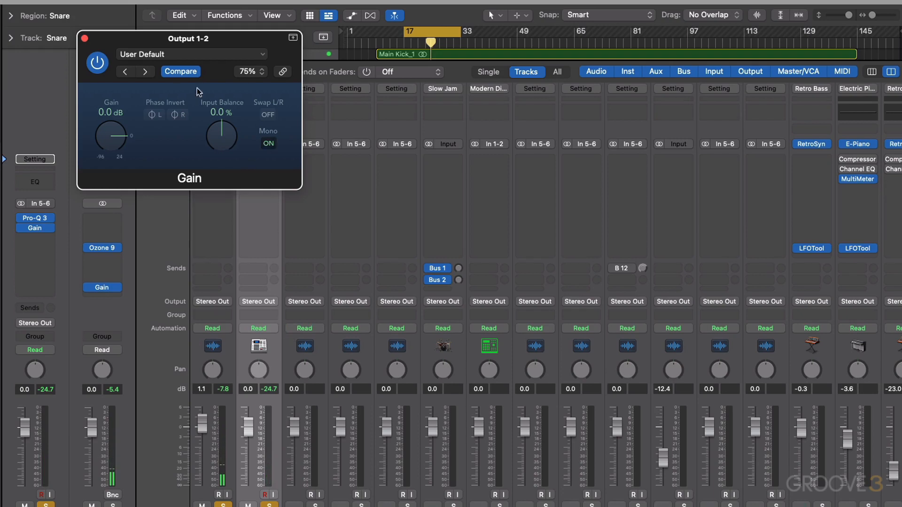
drag(137, 40, 451, 53)
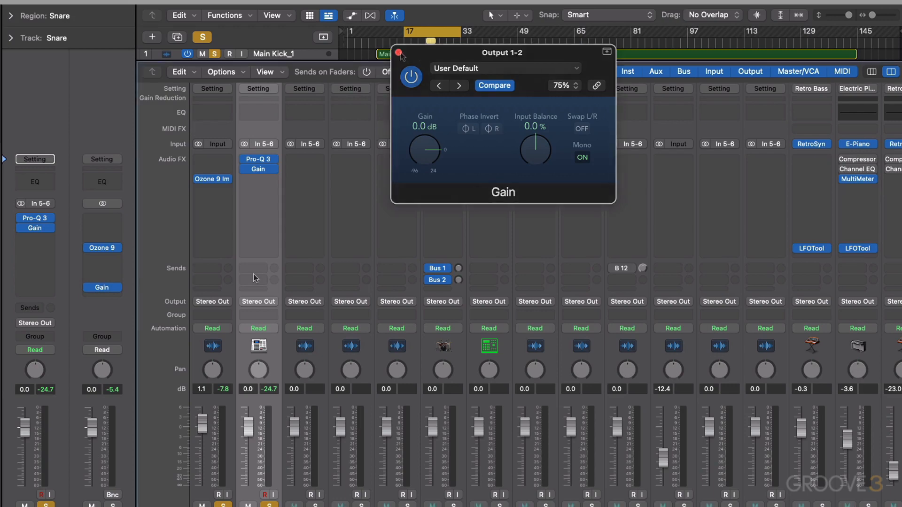
click(398, 52)
- Insert Voxengo Correlometer after Gain on Output 1-2 and move its window clear of the kick and snare channels
scroll(436, 153, right, 10)
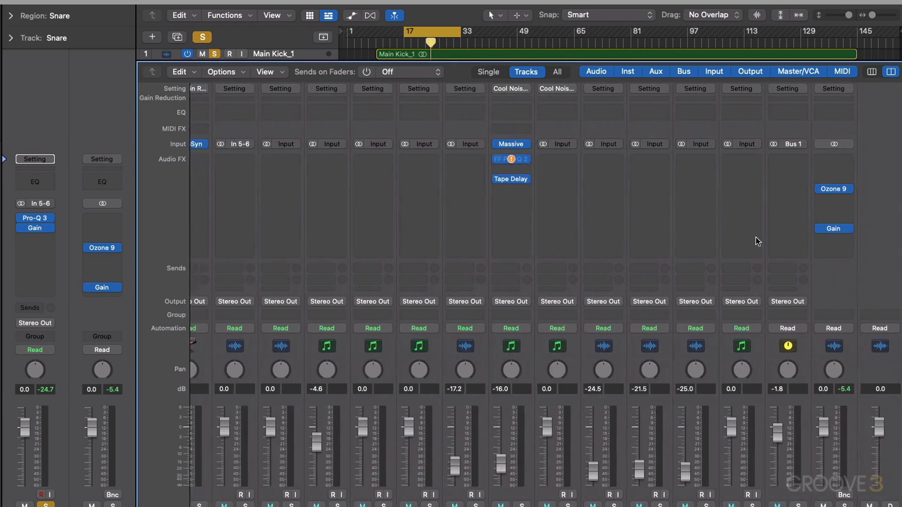
click(836, 244)
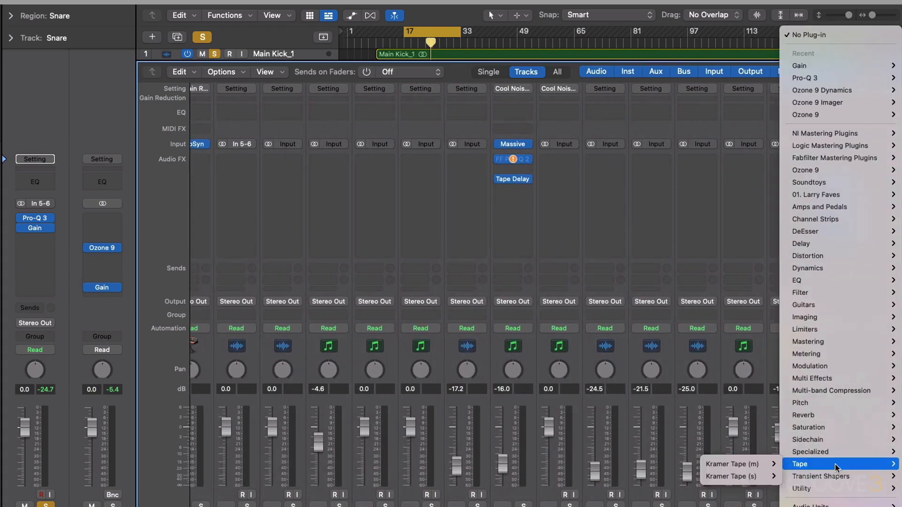
mouse_move(829, 505)
mouse_move(733, 471)
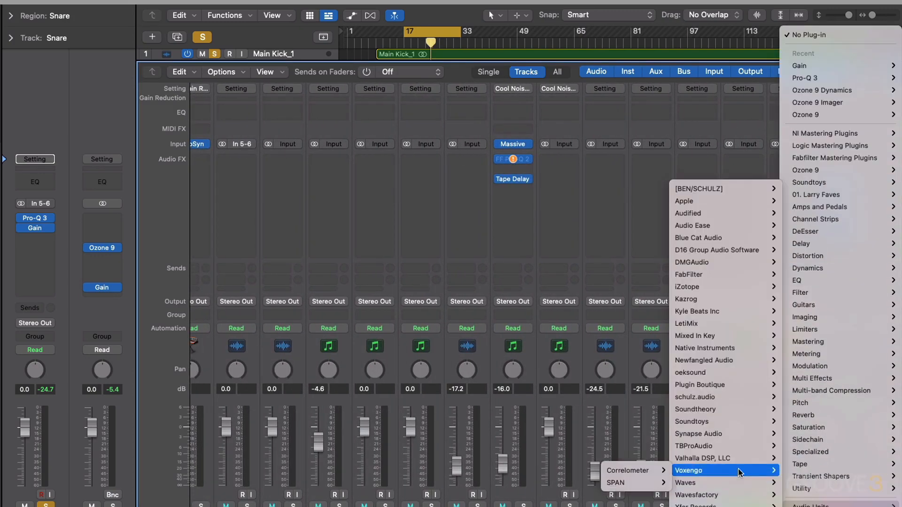
mouse_move(630, 470)
click(582, 477)
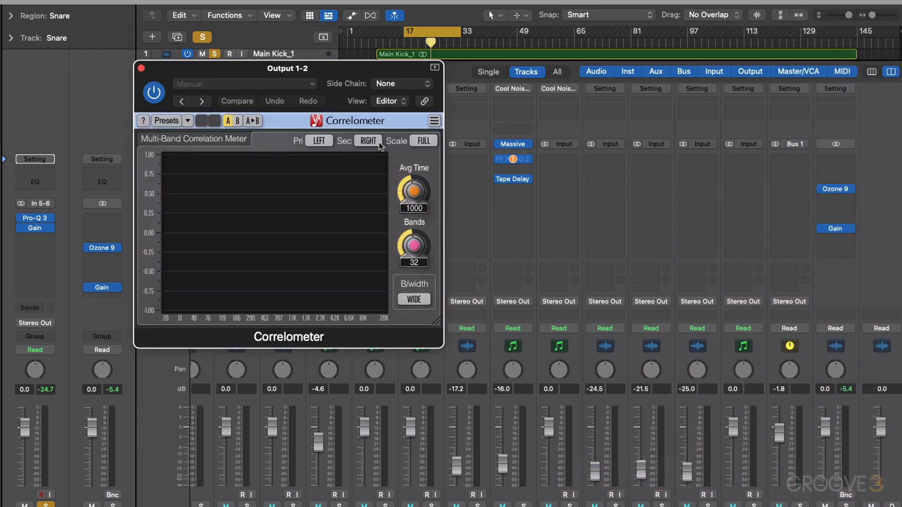
drag(289, 91, 481, 83)
scroll(277, 181, left, 20)
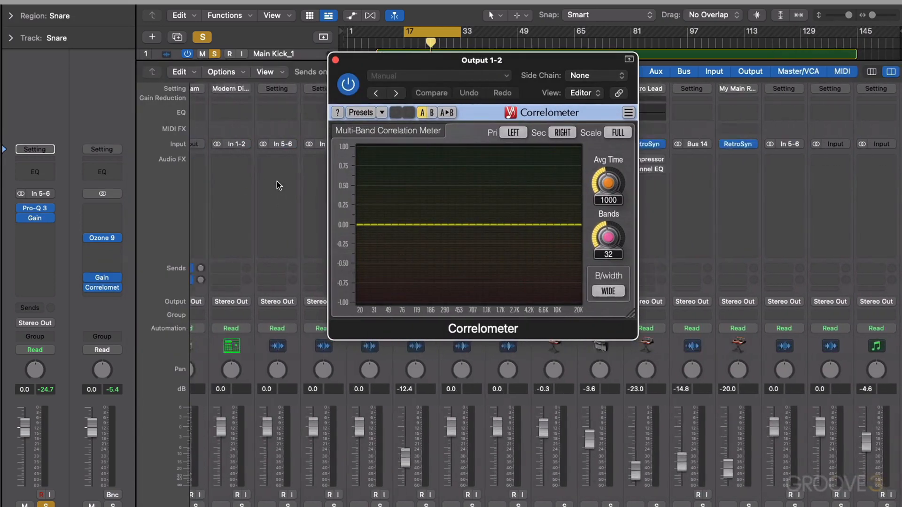
drag(378, 61, 462, 57)
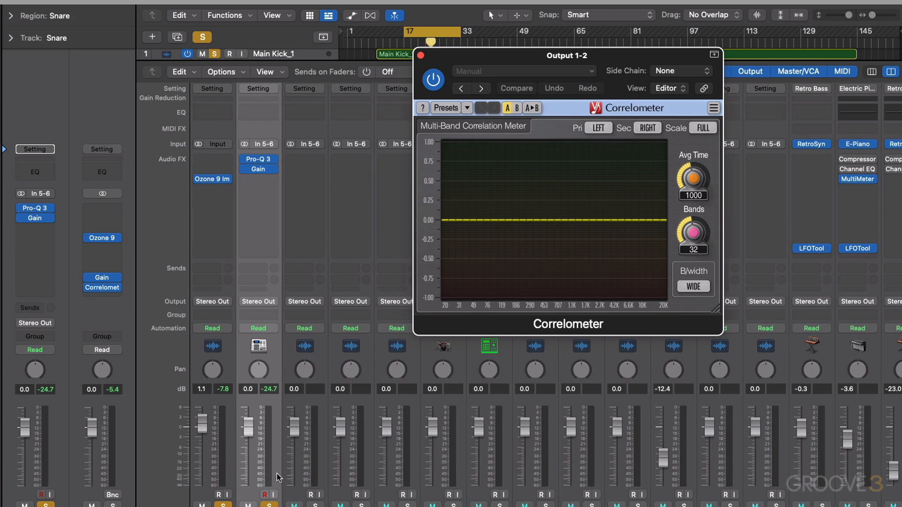
- Play the soloed kick with Output 1-2 in stereo and compare its correlation with Ozone 9 Imager bypassed and active, leaving Imager on
key(space)
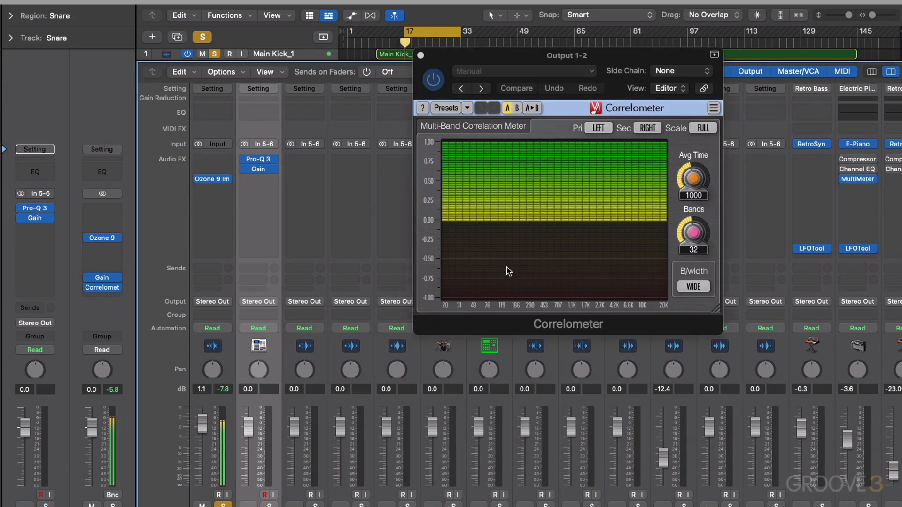
click(198, 180)
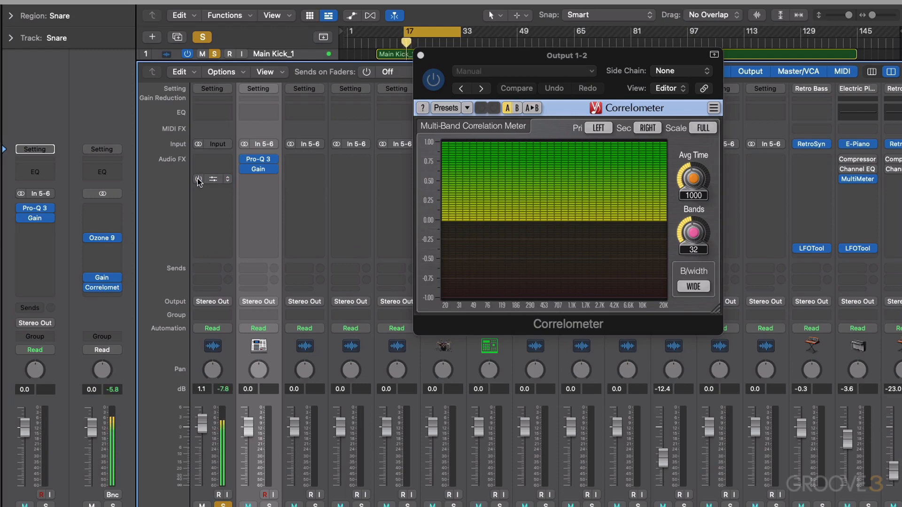
click(101, 277)
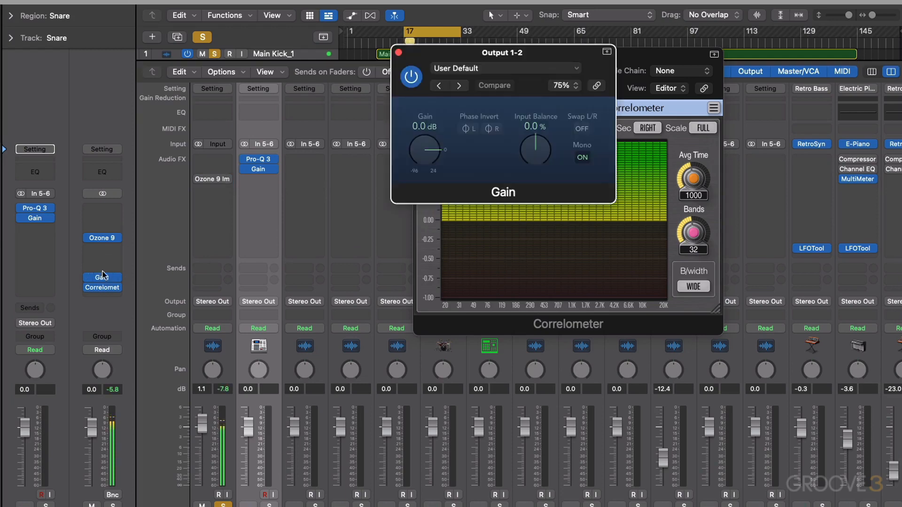
click(582, 157)
drag(418, 54, 755, 91)
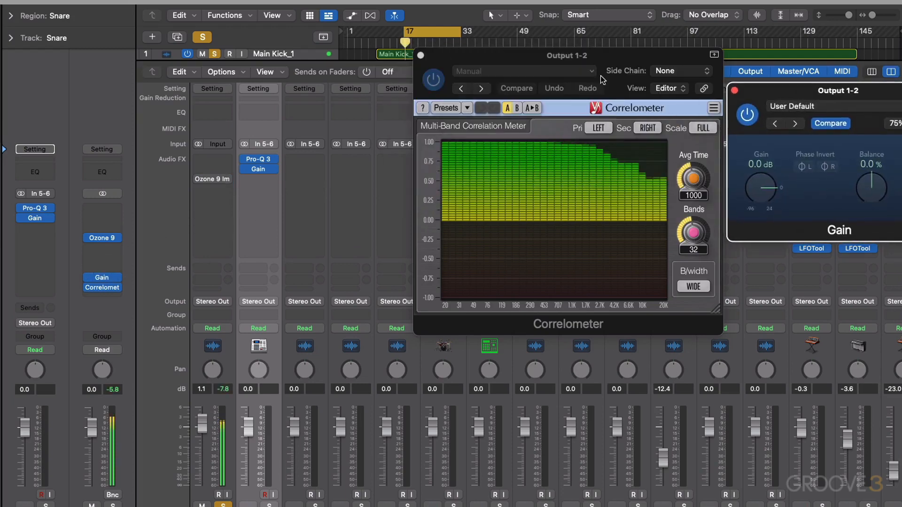
drag(559, 58, 511, 49)
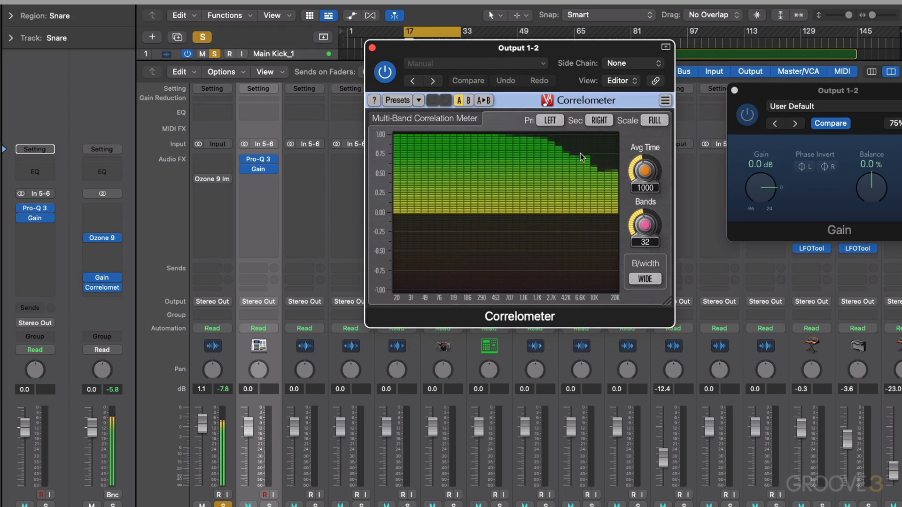
click(199, 180)
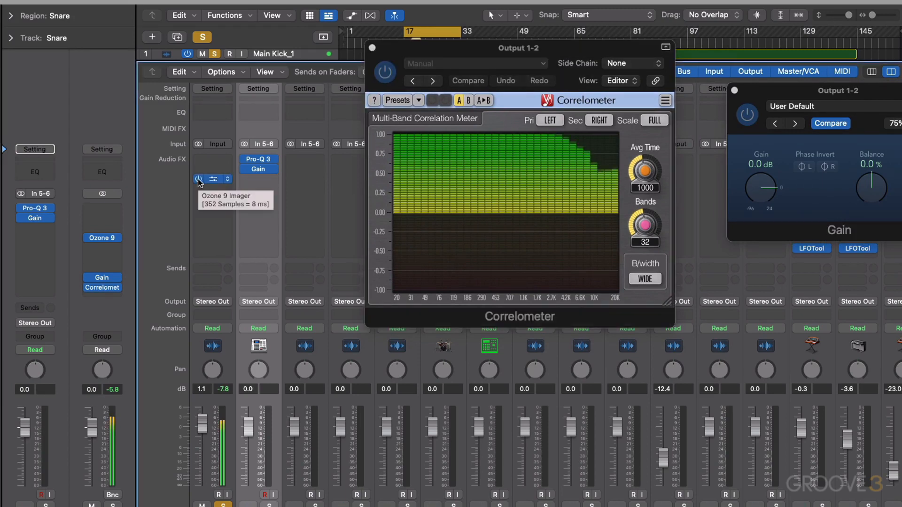
click(199, 181)
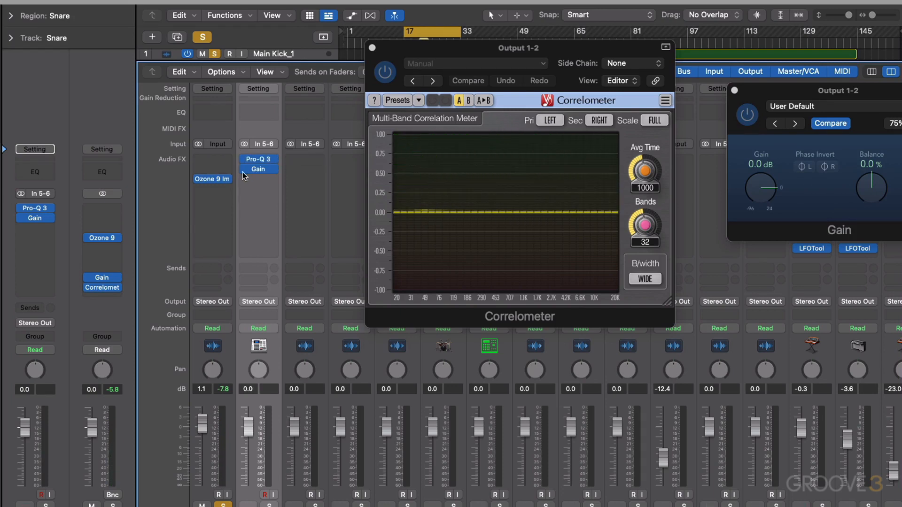
- Play the soloed snare and compare its correlation with the Snare channel's Gain in stereo and mono, leaving Mono on
key(space)
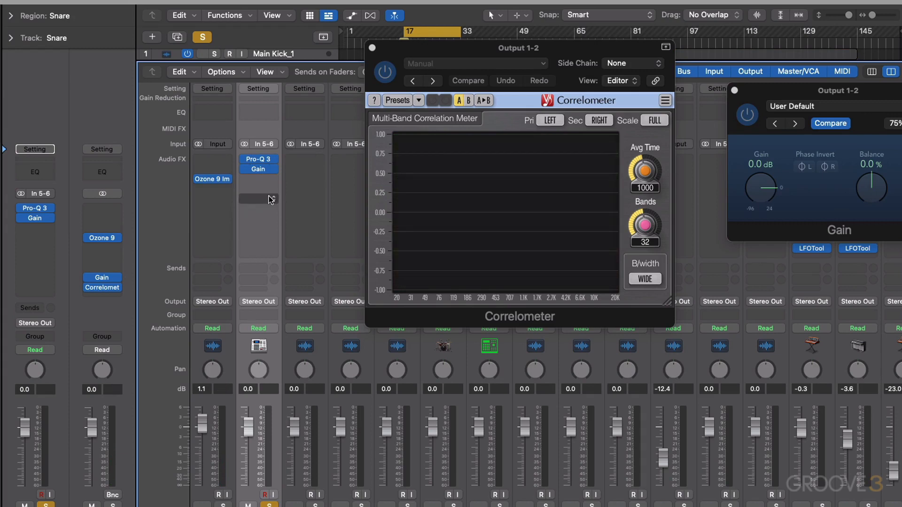
click(263, 170)
click(325, 173)
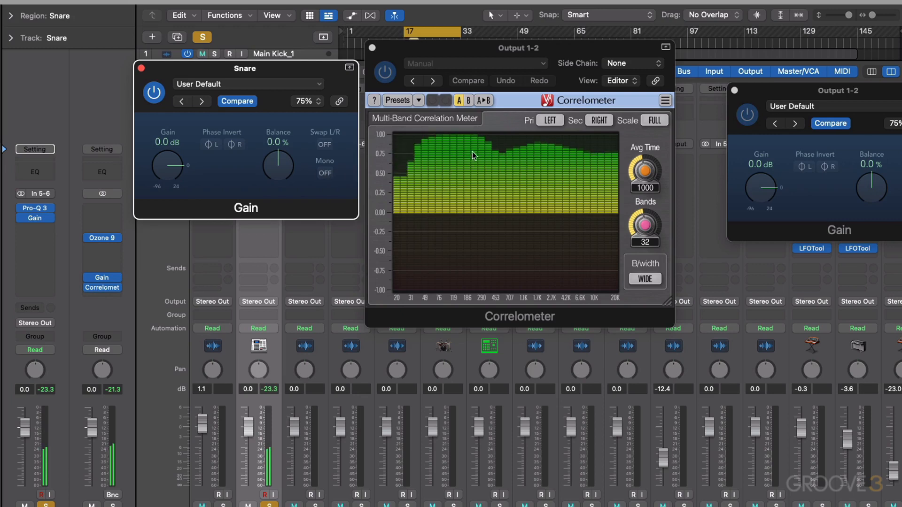
click(325, 173)
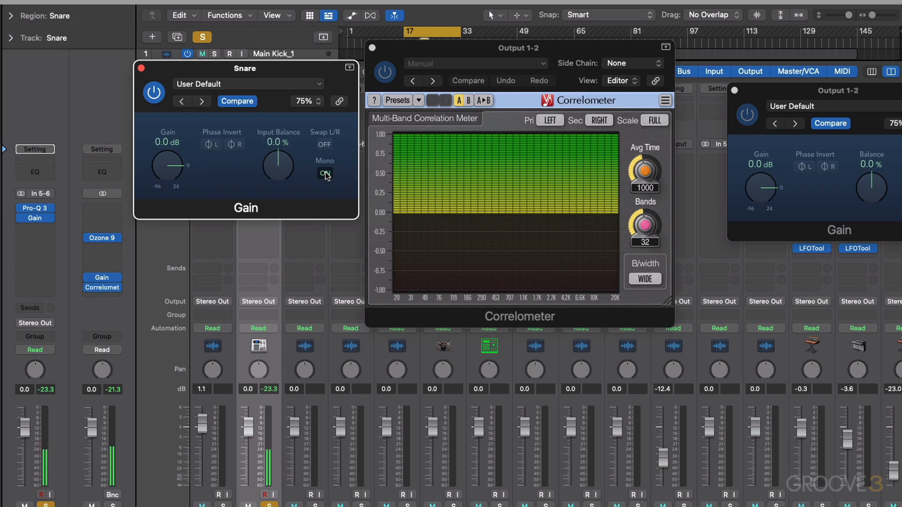
click(325, 173)
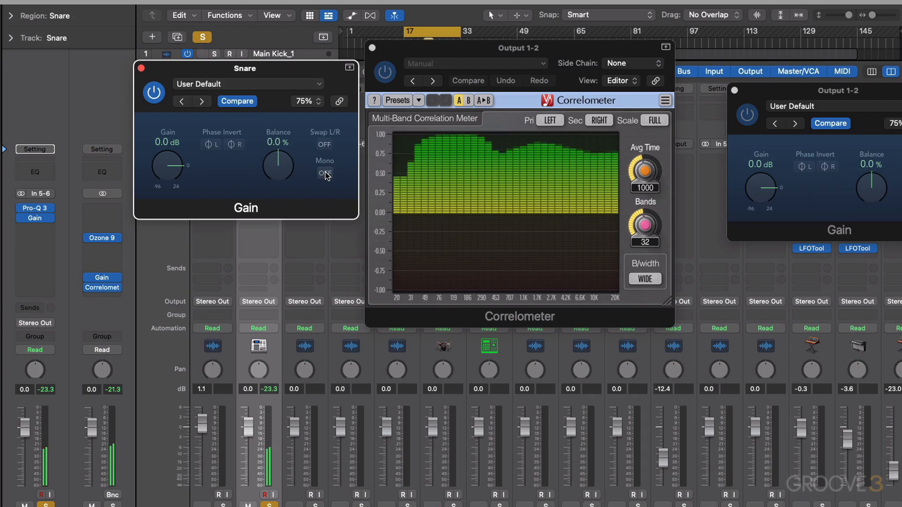
click(325, 173)
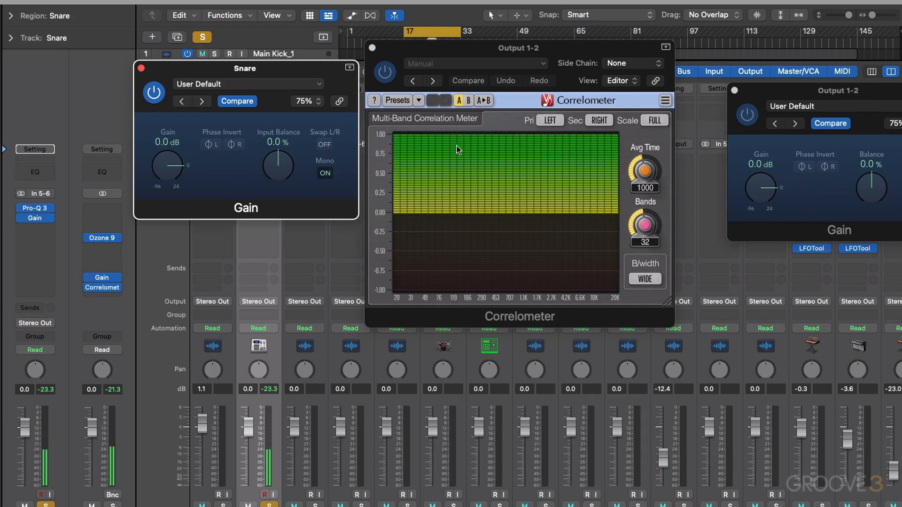
click(141, 68)
- Clear the snare's solo and close the Correlometer and Gain windows of Output 1-2
key(s)
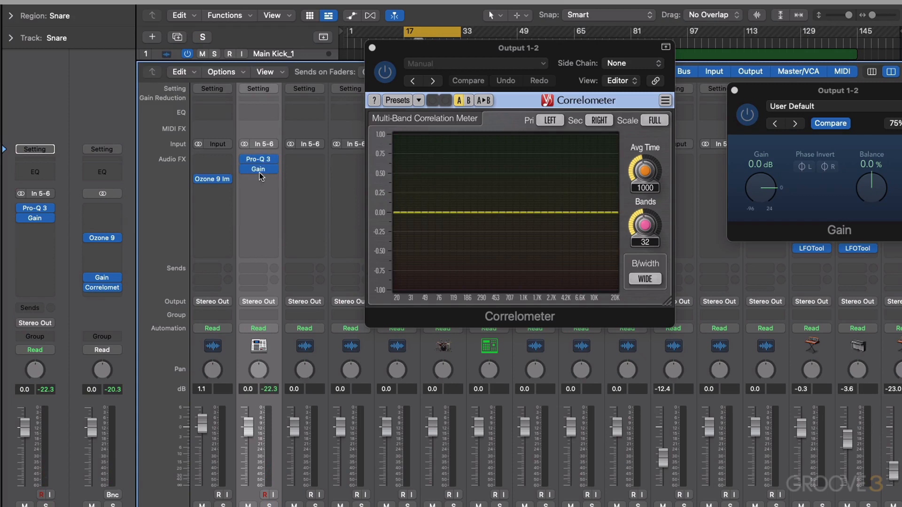
mouse_move(260, 161)
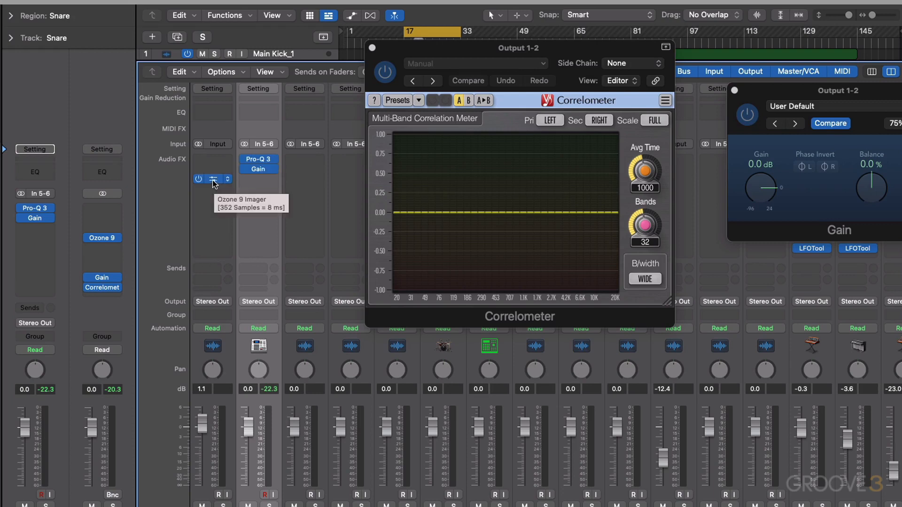
click(373, 48)
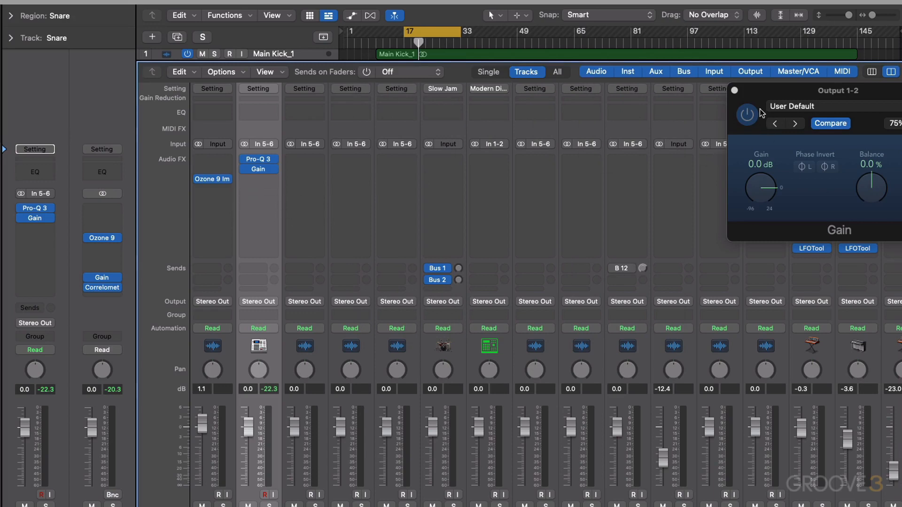
click(735, 91)
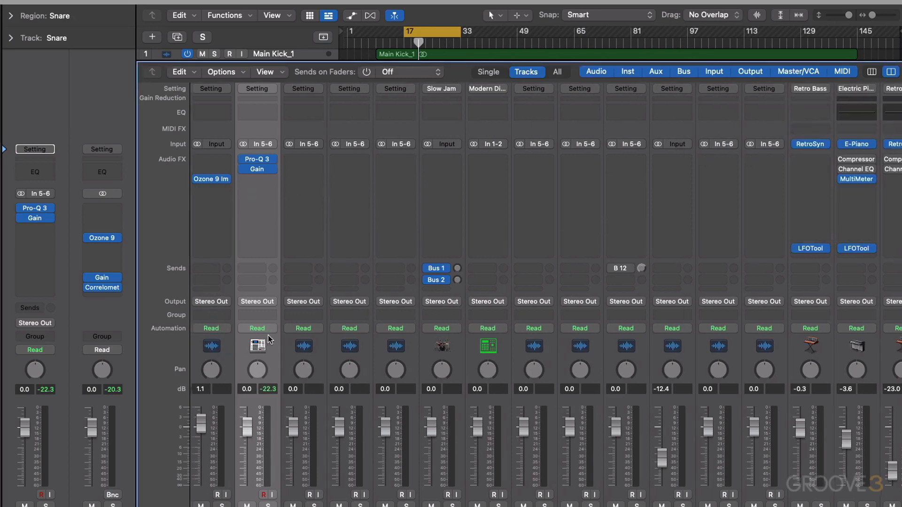
- Hide the mixer to show the full track list and arrangement
scroll(268, 334, right, 2)
scroll(272, 335, right, 1)
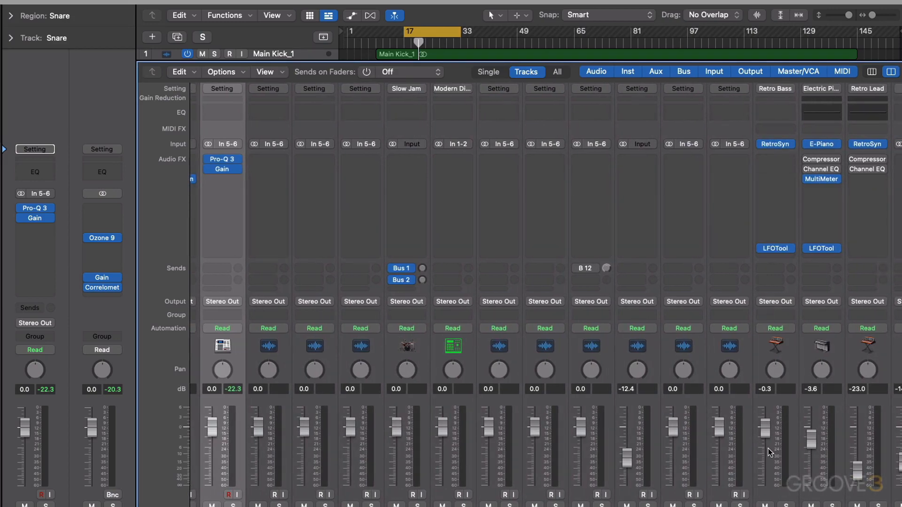
key(x)
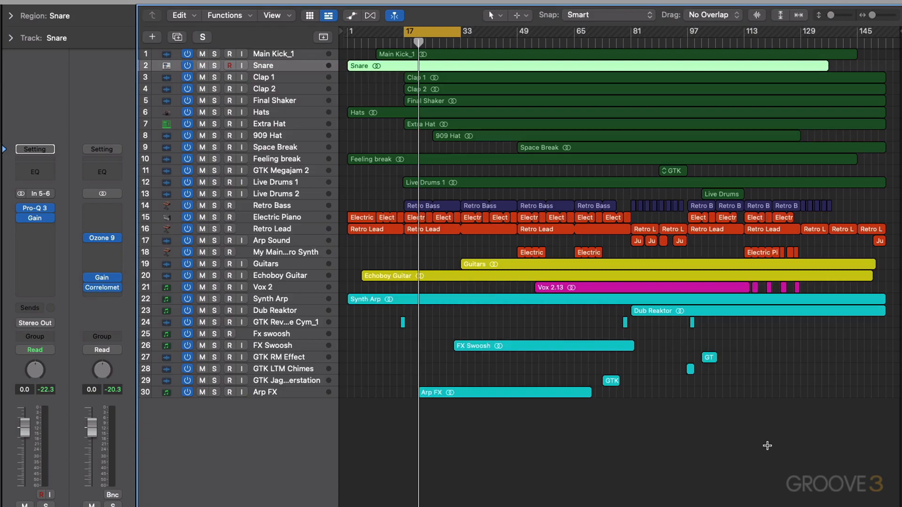